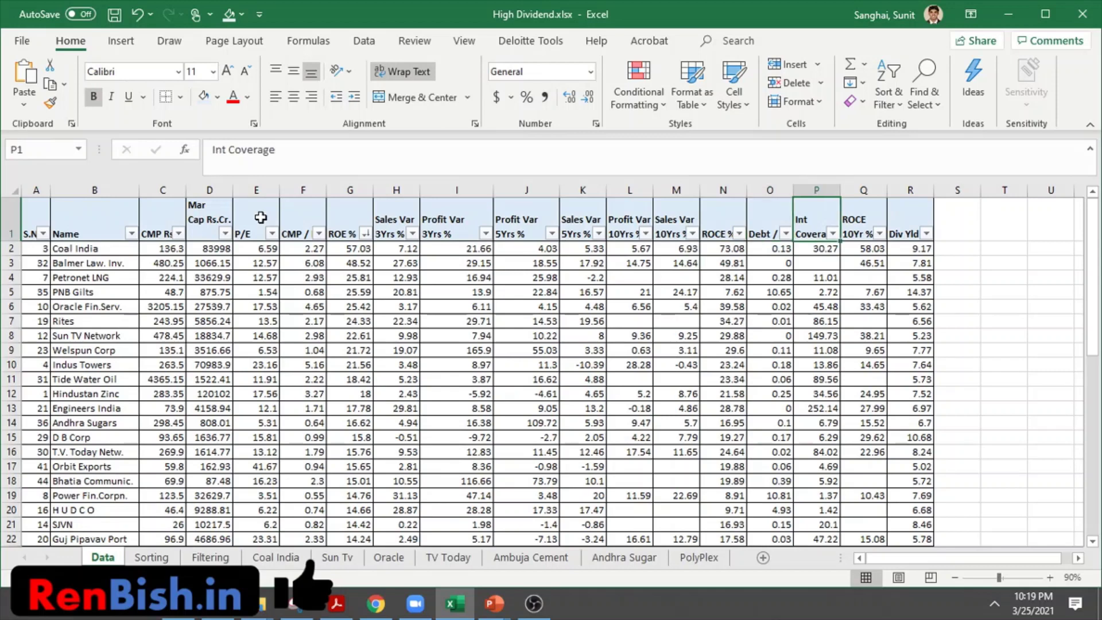
Review the ROCE 10Yr %, Div Yld % and three- and five-year variation column headers on the Data sheet
key(Right)
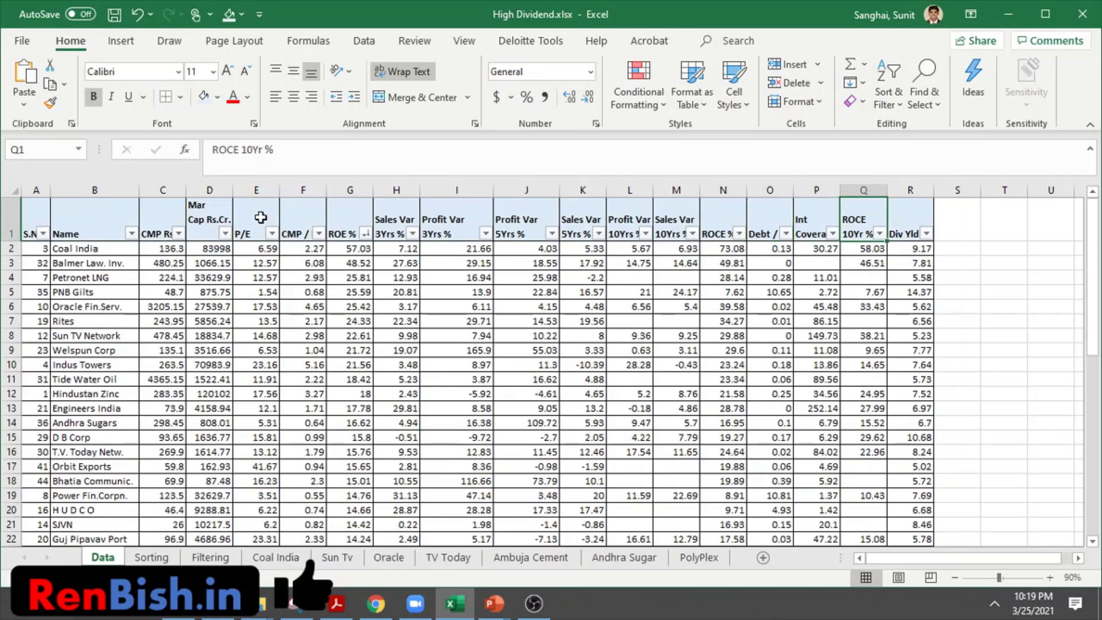
key(Right)
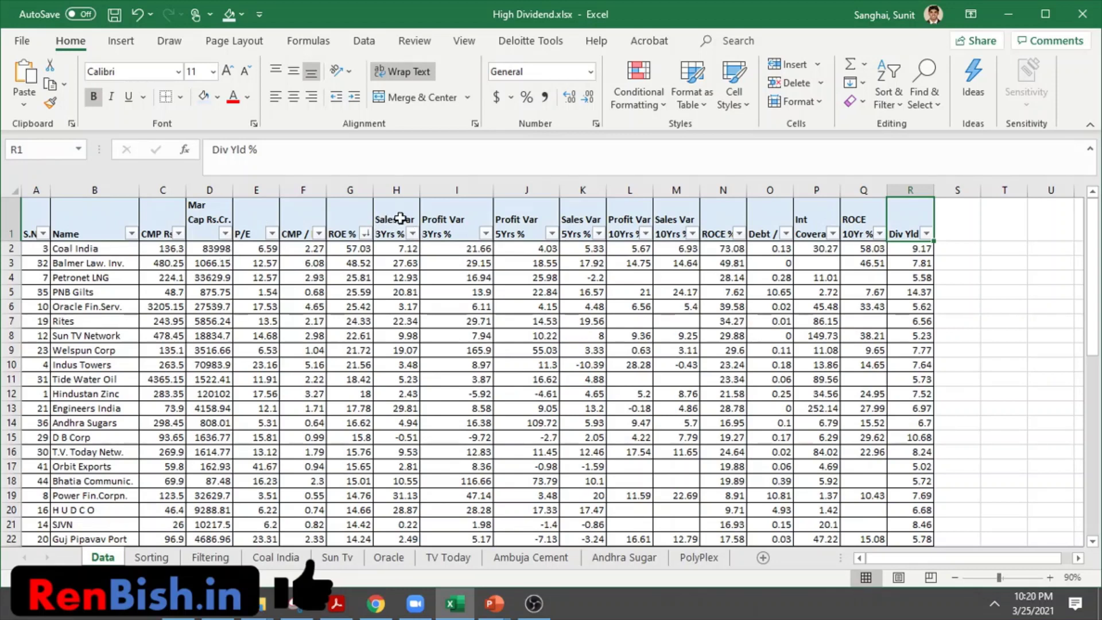
drag(400, 218, 501, 236)
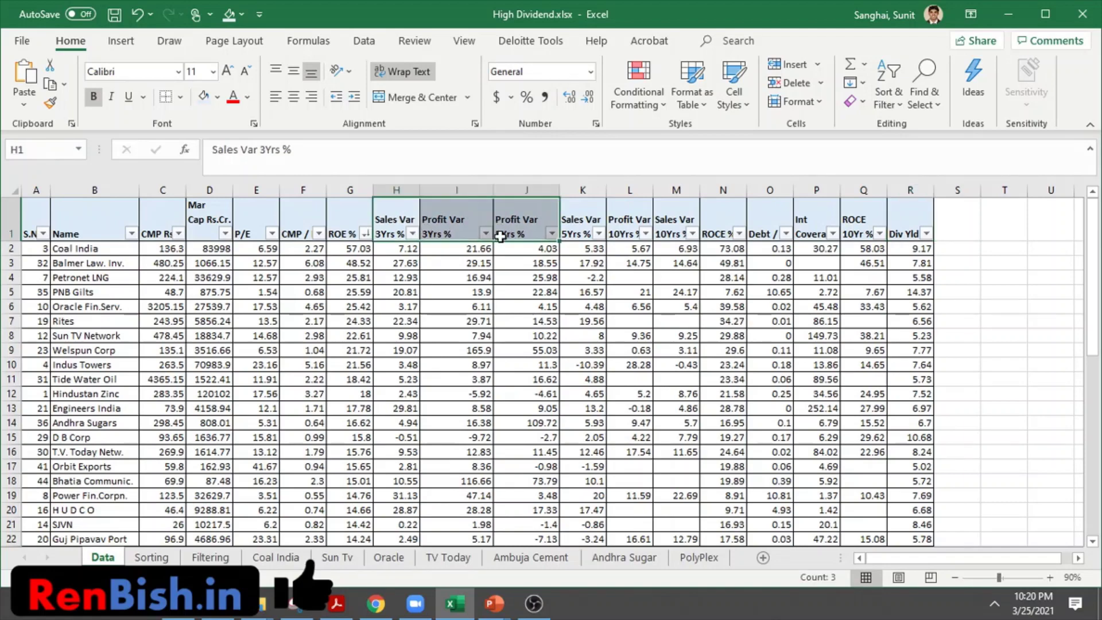
click(501, 354)
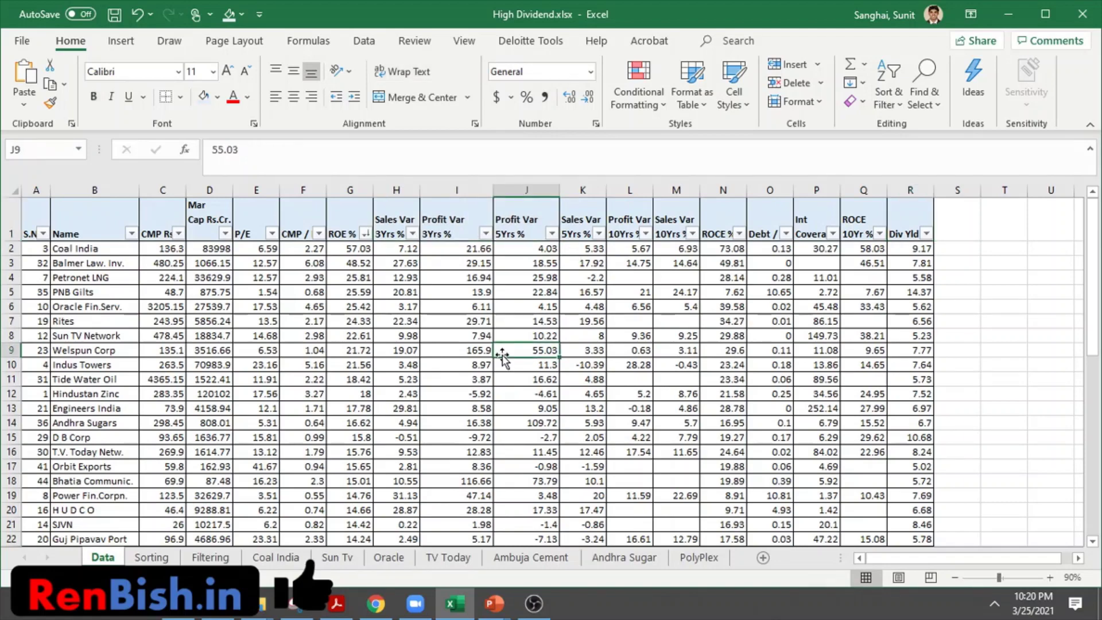
On the Sorting sheet, filter the ROE % column by the green cell color
click(165, 558)
click(366, 364)
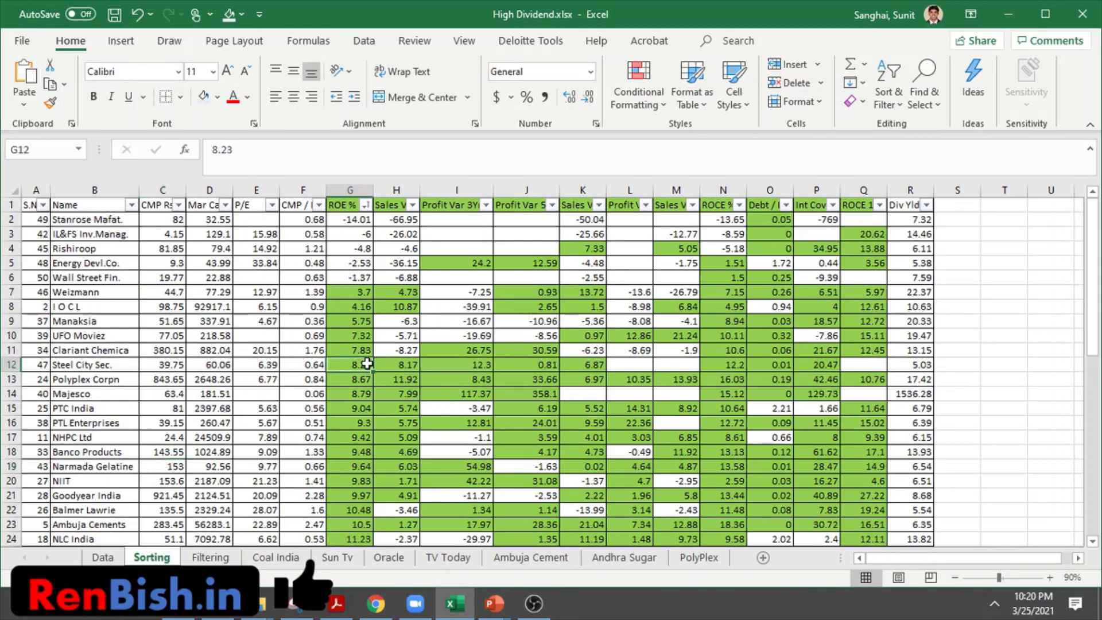
click(365, 207)
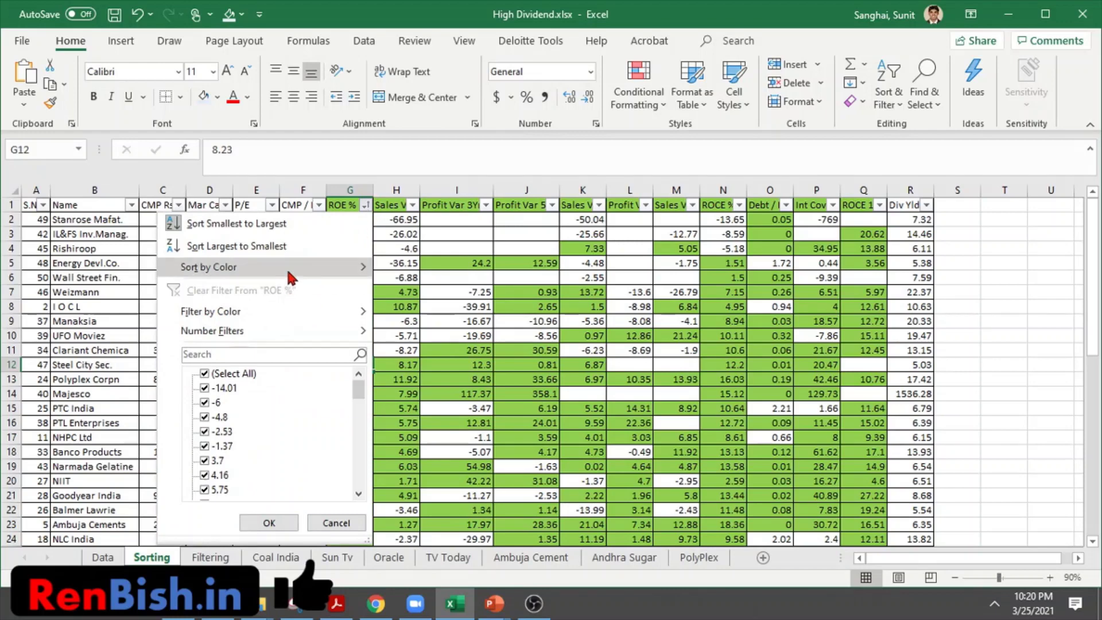
mouse_move(286, 266)
mouse_move(347, 311)
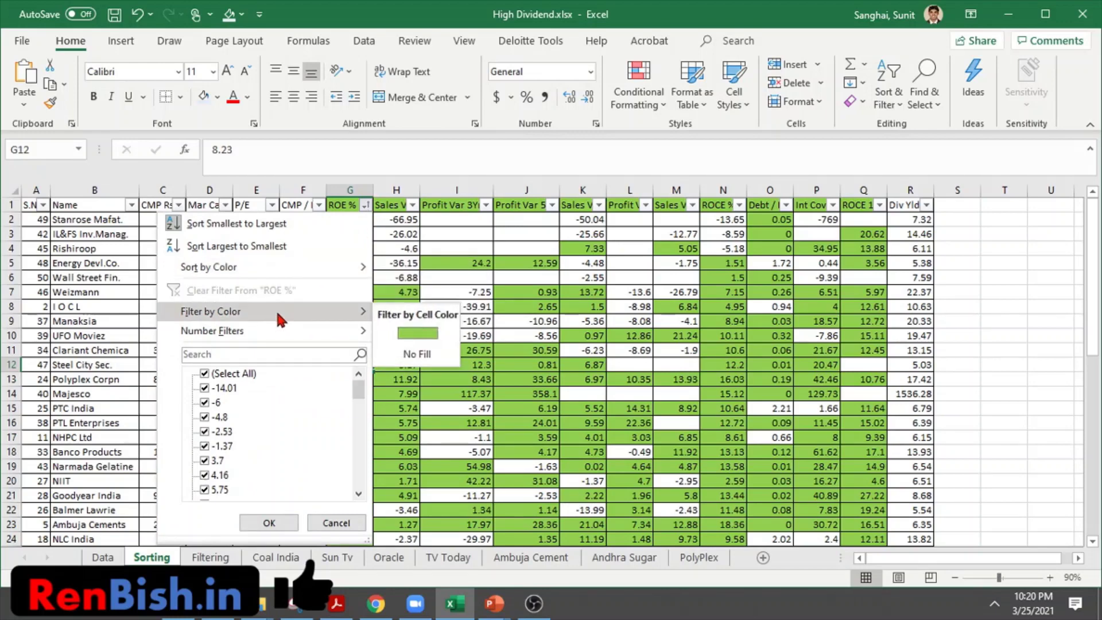
click(409, 334)
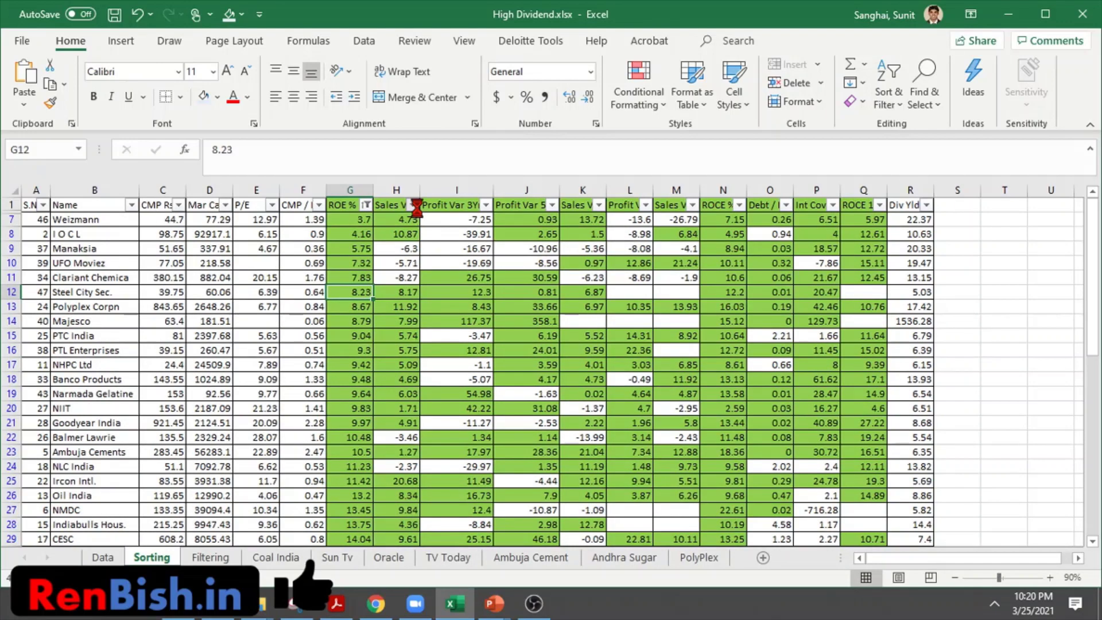
Filter the Sales Var 3Yrs % and Profit Var 3Yrs % columns by the green cell color
click(412, 205)
mouse_move(357, 313)
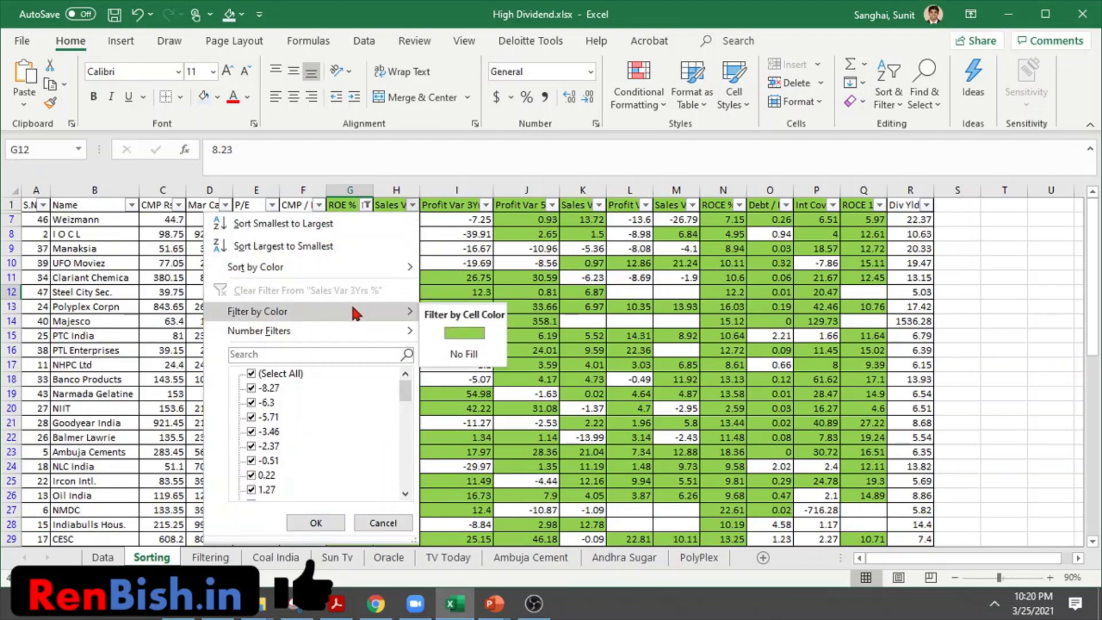
click(462, 334)
click(486, 205)
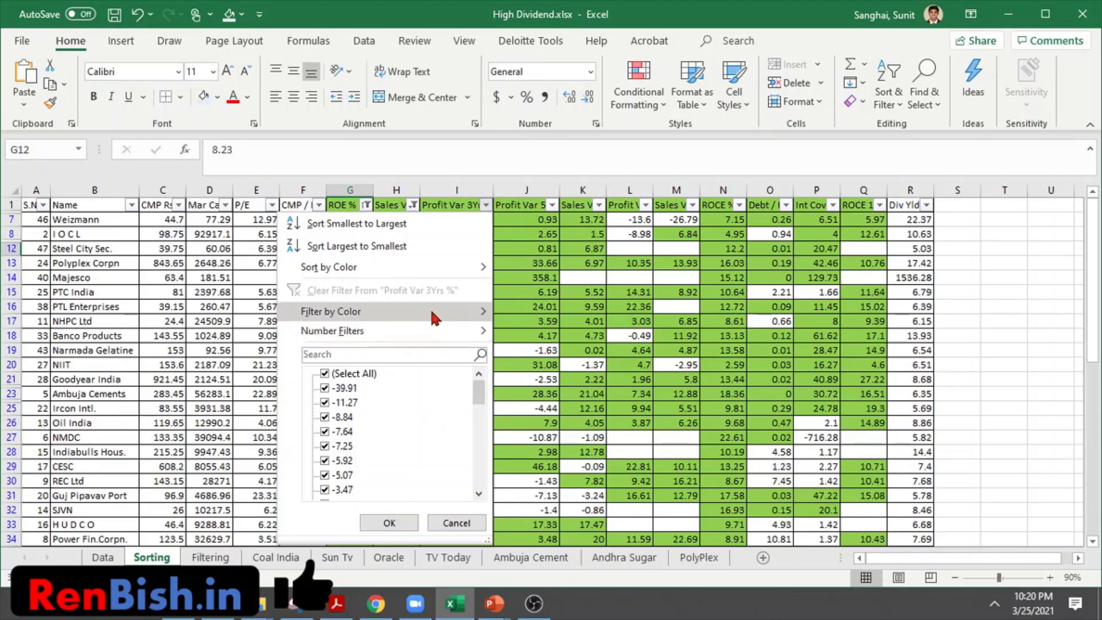
mouse_move(445, 317)
click(537, 333)
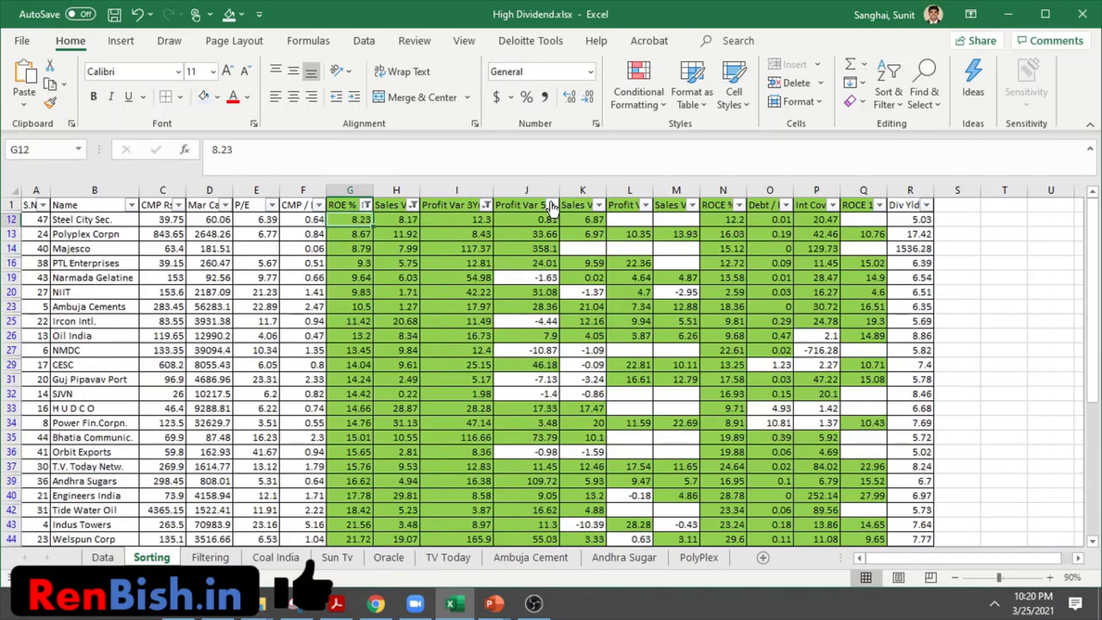
Filter the Profit Var 5Yrs % and Sales Var 5Yrs % columns by the green cell color
click(552, 206)
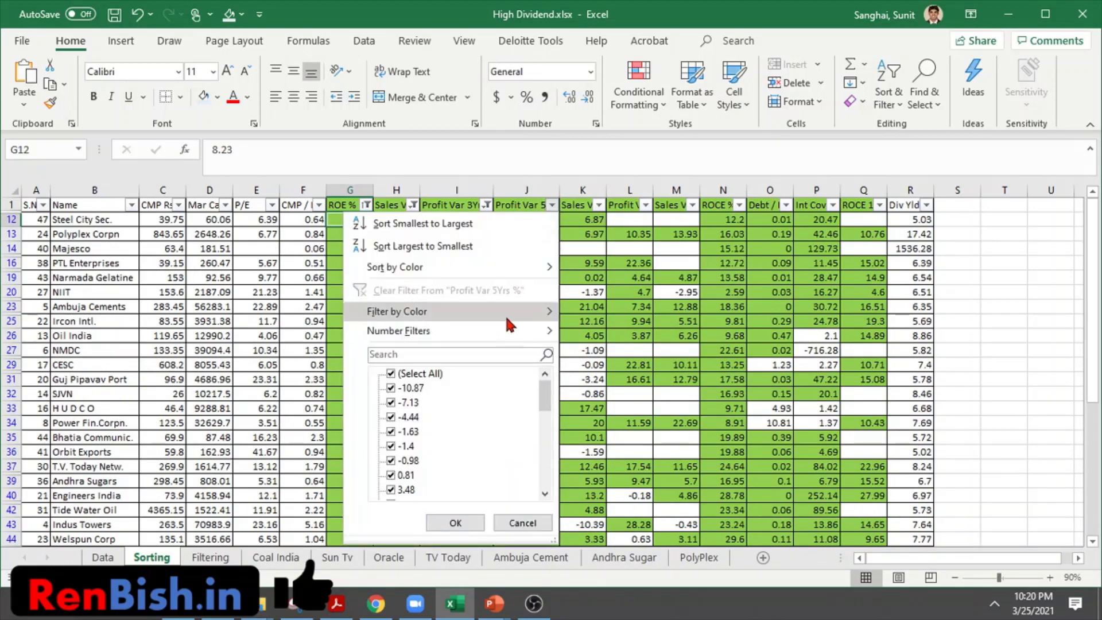
mouse_move(507, 314)
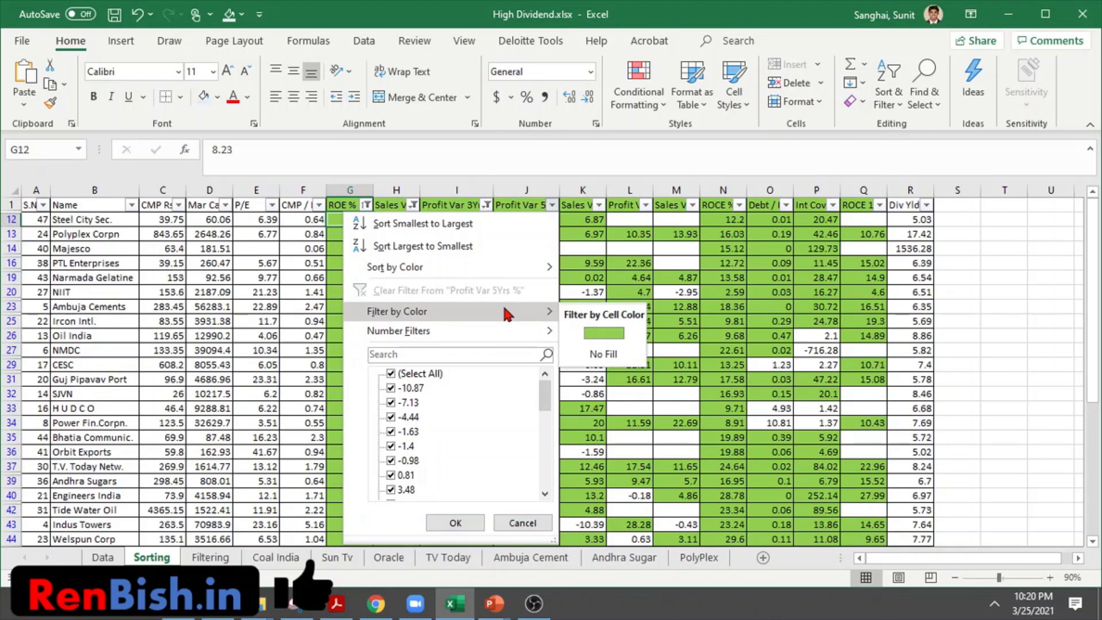
click(618, 334)
click(598, 204)
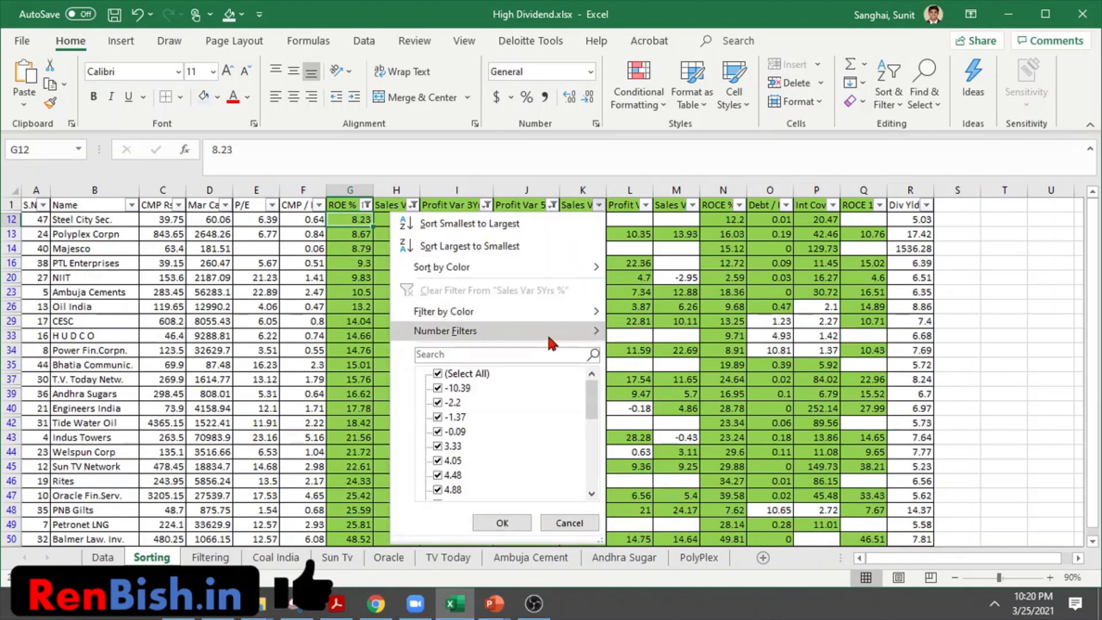
mouse_move(551, 314)
click(650, 333)
Filter the Profit Var 10Yrs % and Sales Var 10Yrs % columns by the green cell color
click(646, 205)
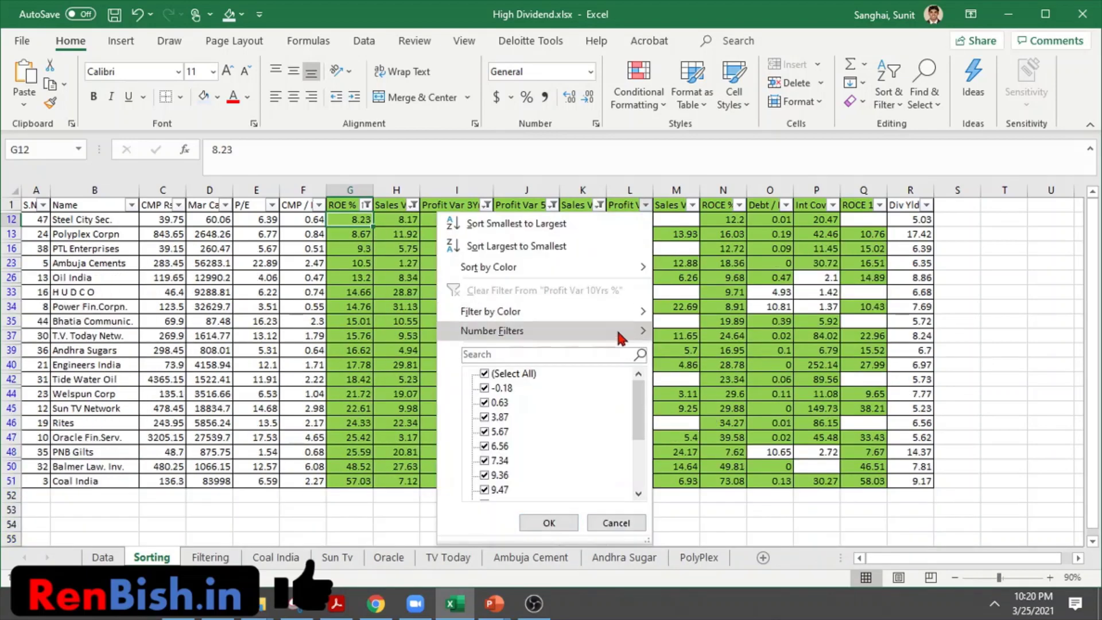
mouse_move(602, 313)
click(697, 332)
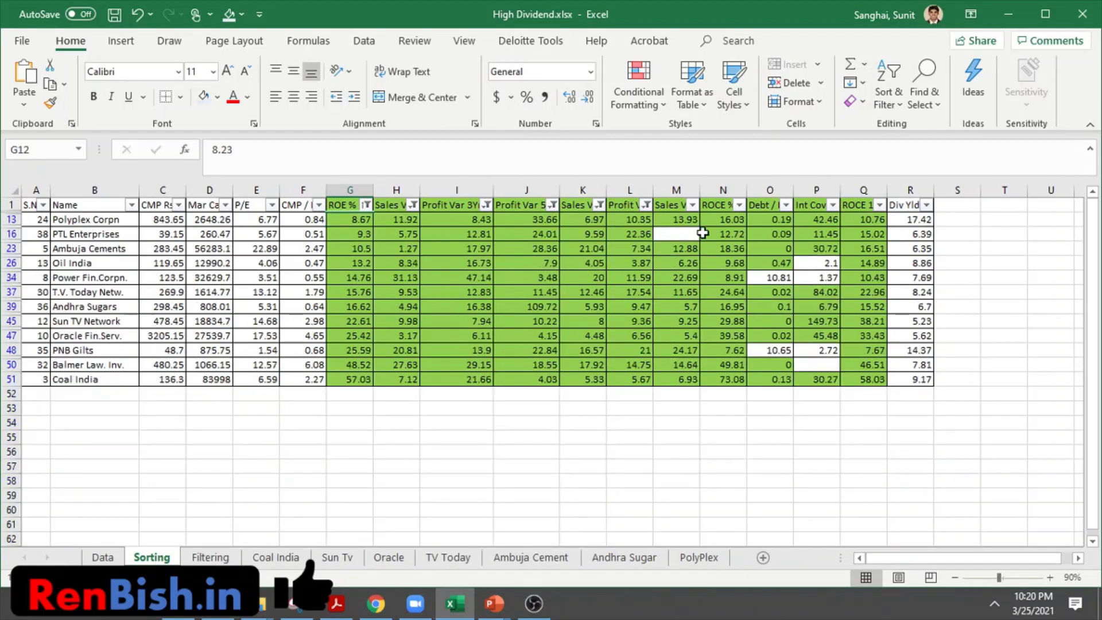
click(692, 204)
mouse_move(650, 310)
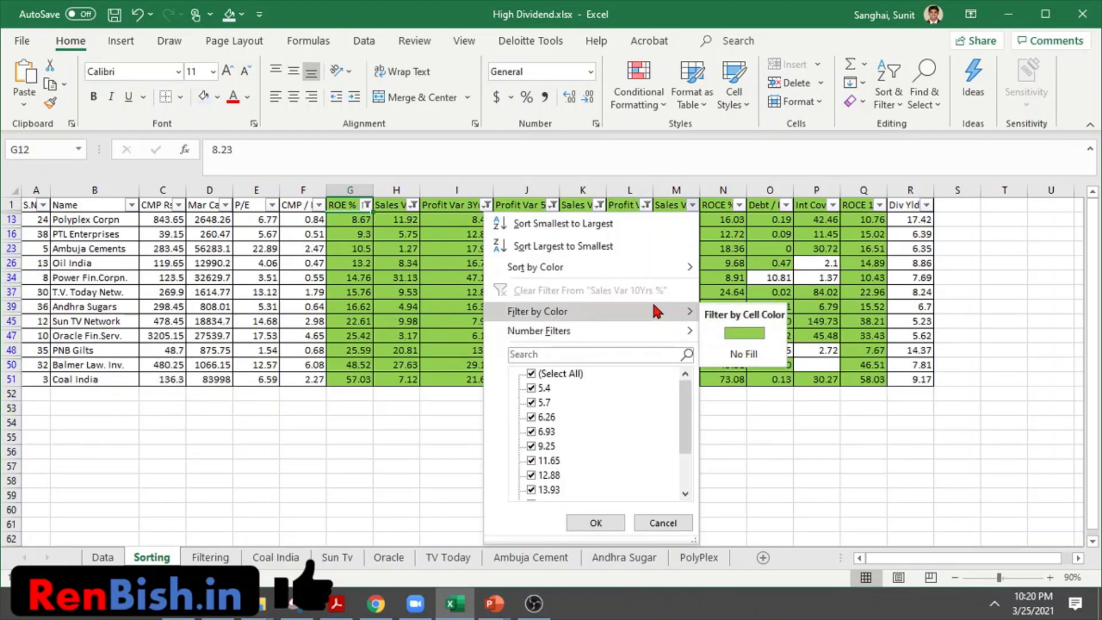
click(743, 333)
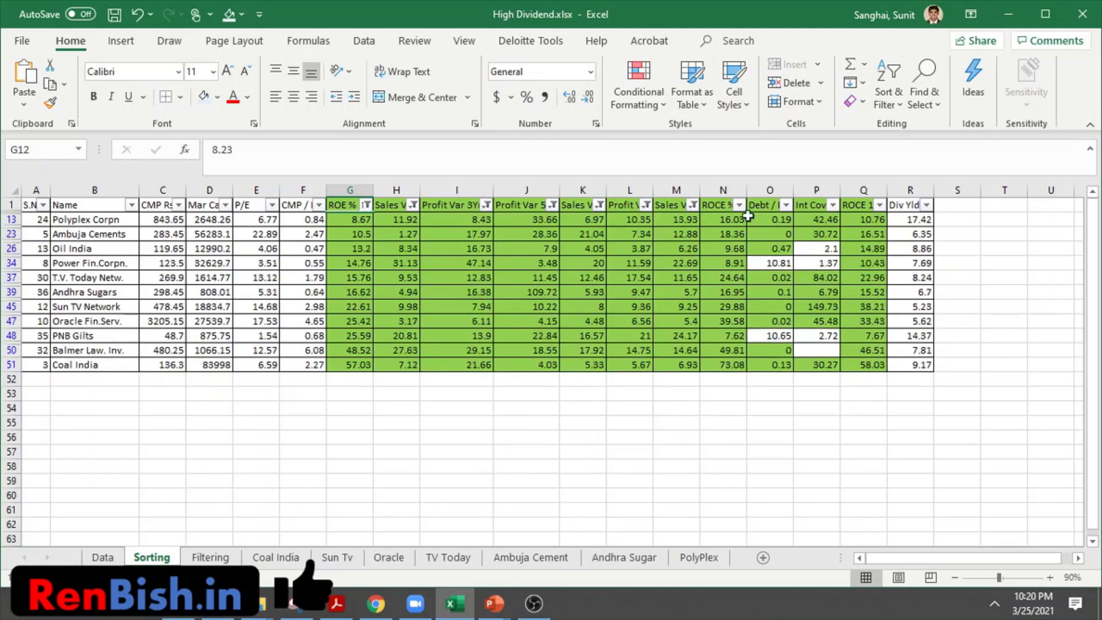
Check the ROCE % filter options, and filter the Debt / Eq and Int Coverage columns by the green cell color
click(739, 205)
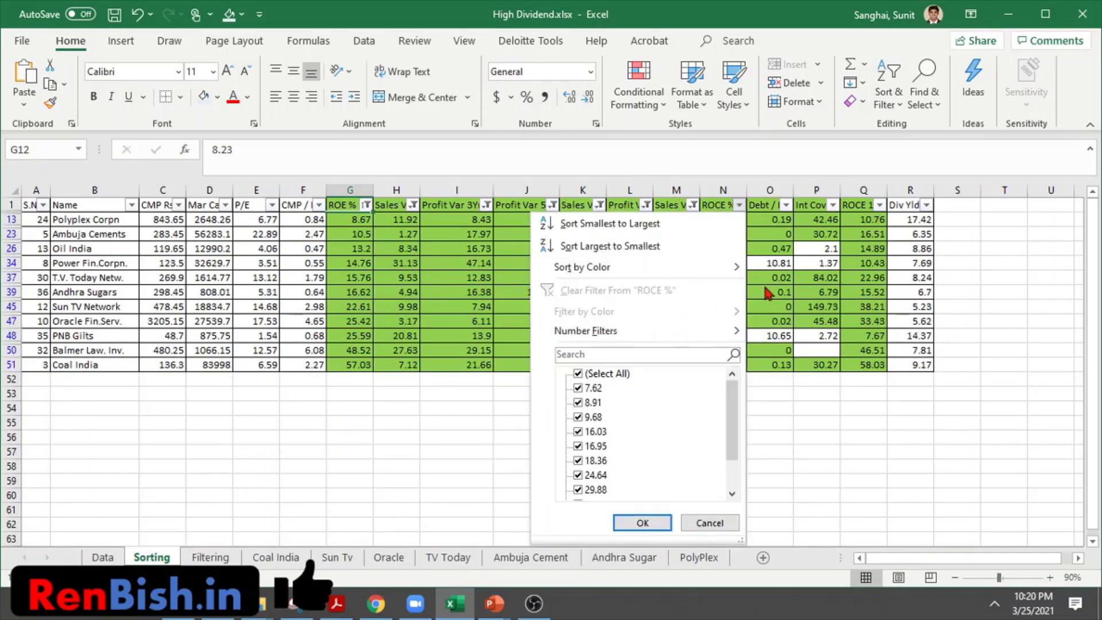
click(790, 222)
click(785, 205)
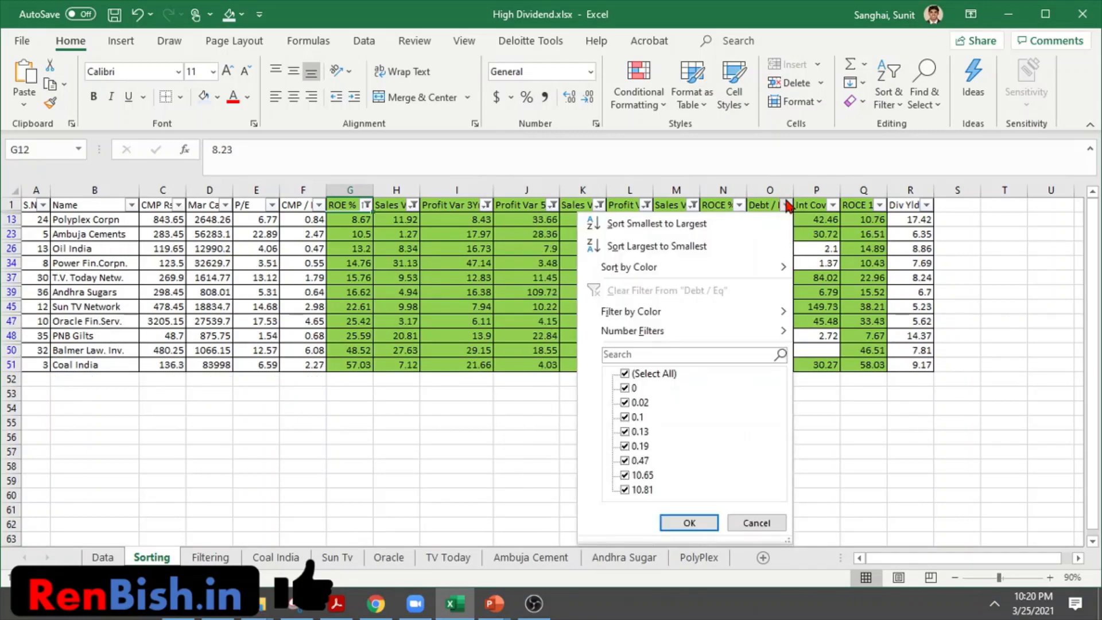
click(837, 333)
click(832, 204)
mouse_move(746, 311)
click(901, 334)
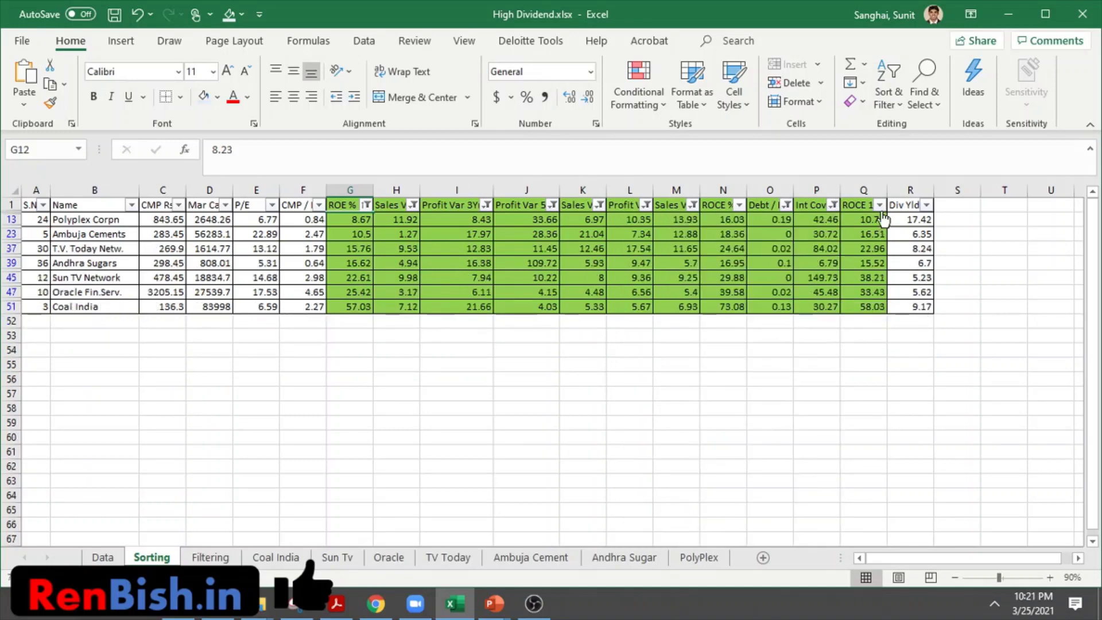
Select the remaining company names in the filtered list, from Polyplex Corpn to Coal India
drag(92, 220, 87, 306)
click(155, 365)
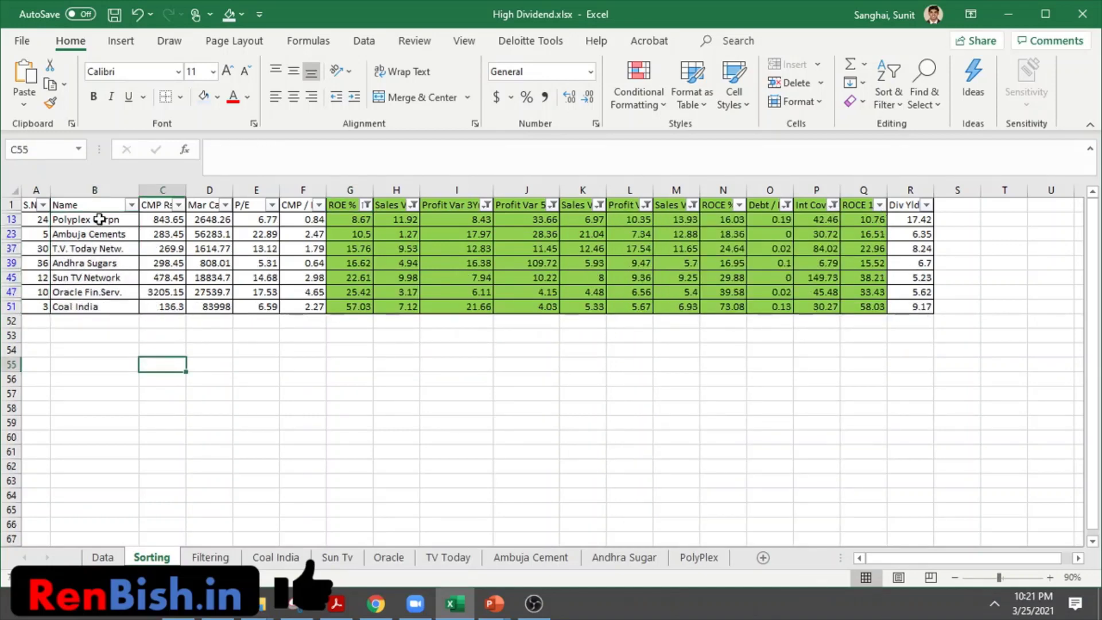
drag(103, 219, 101, 305)
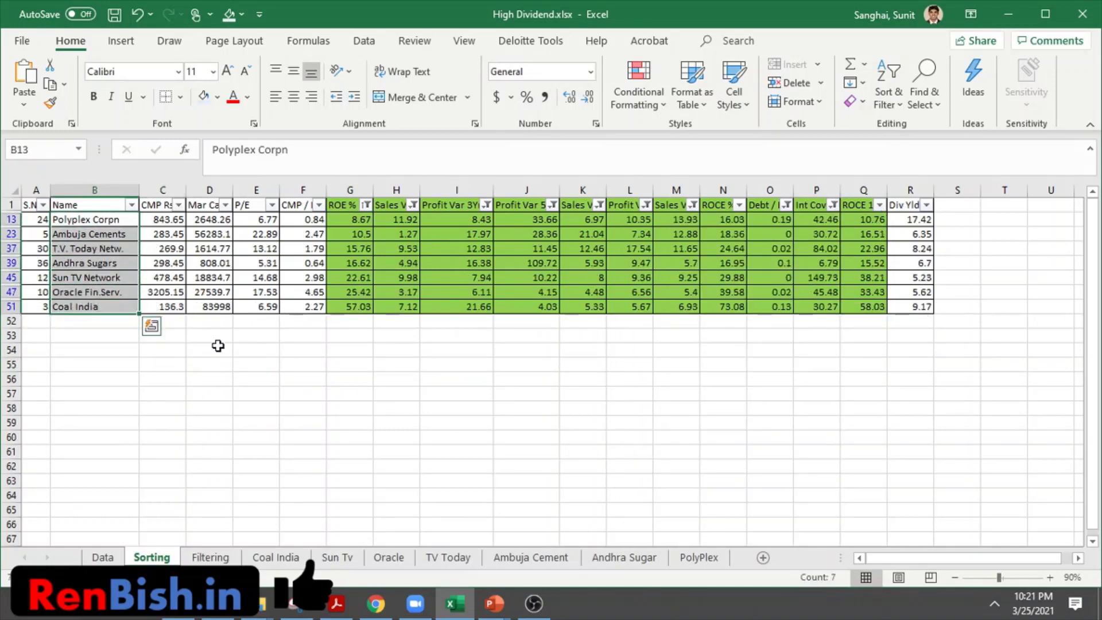
Go through the shortlisted company names one by one on the Coal India sheet, from Coal India down to Polyplex Corpn
click(275, 557)
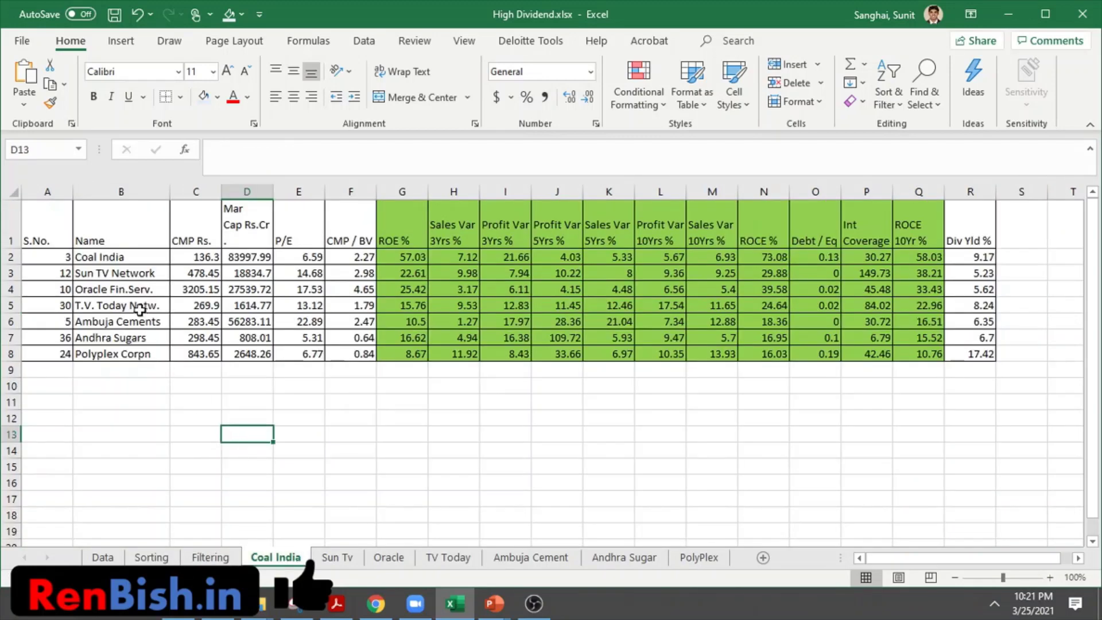
click(123, 260)
key(Down)
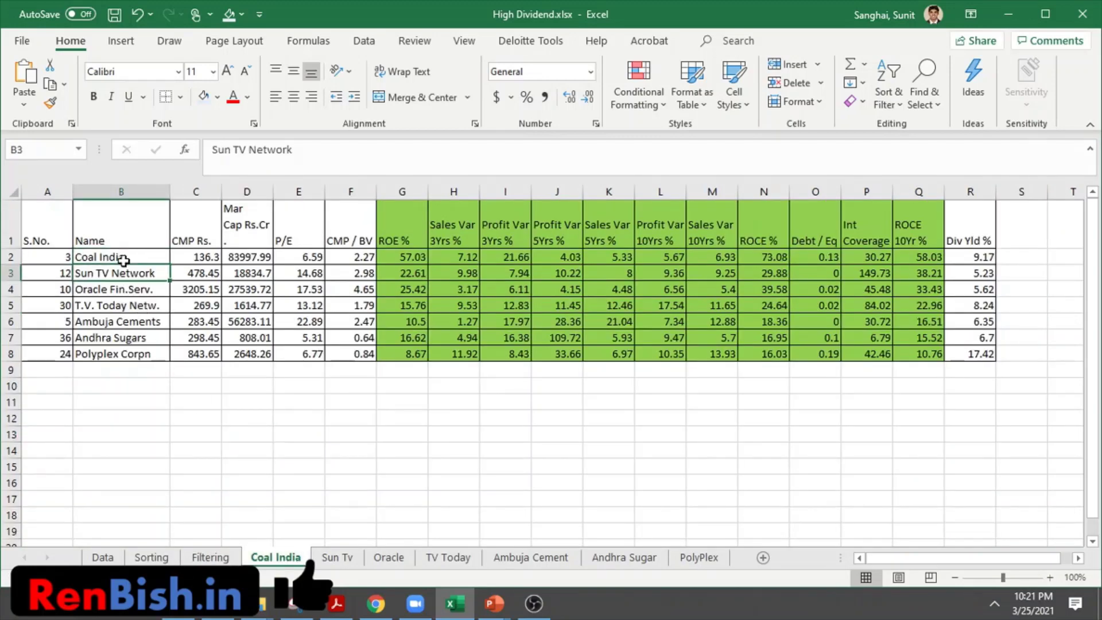
key(Down)
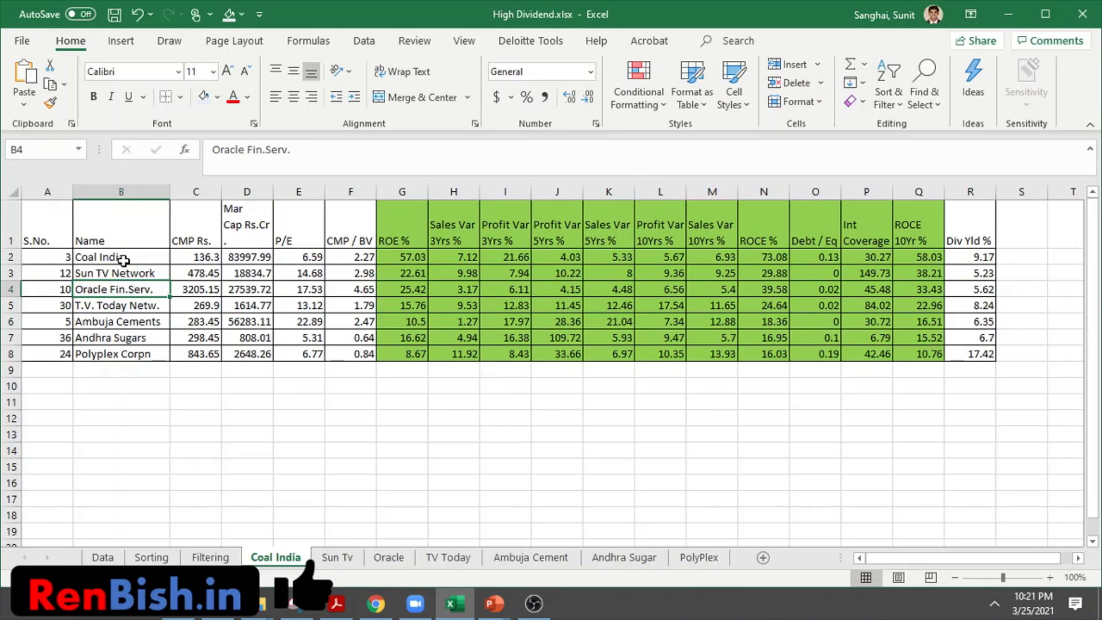
key(Down)
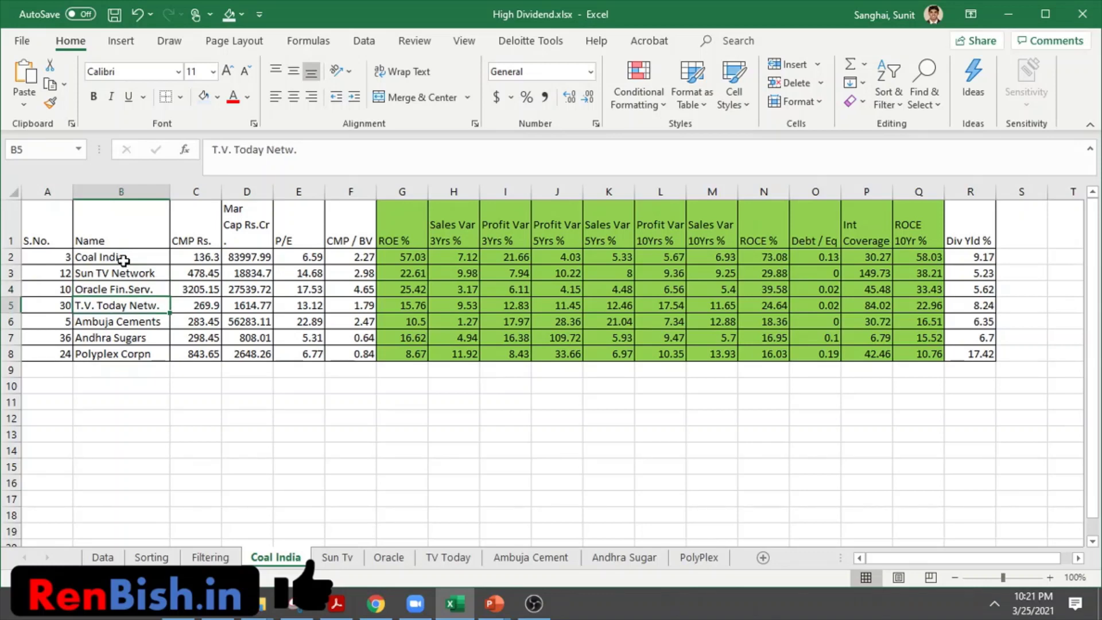
key(Down)
key(Down)
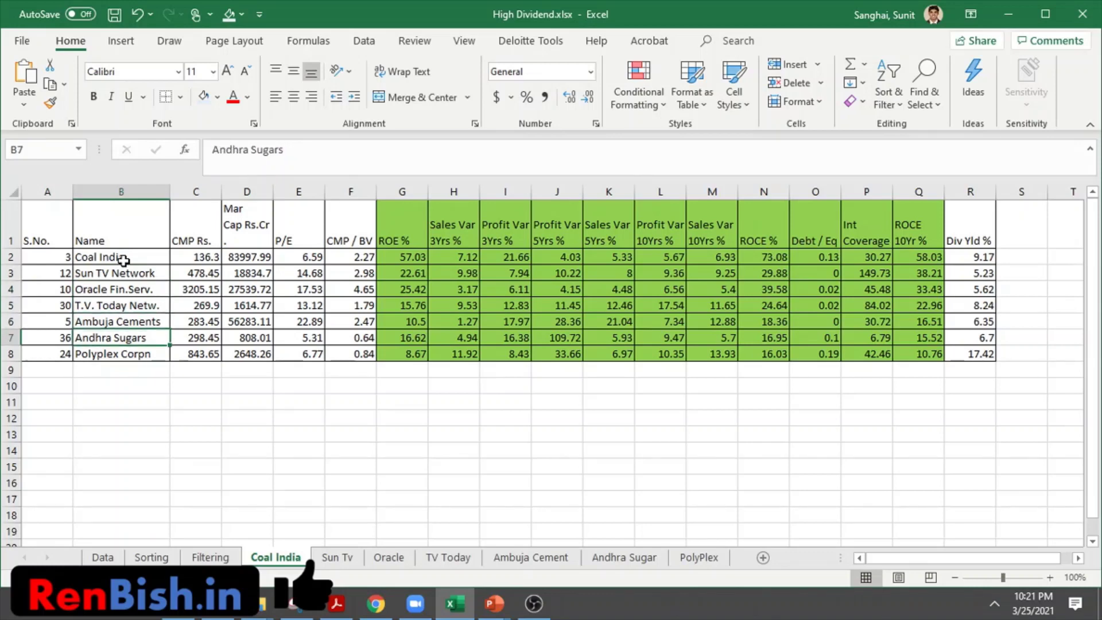
key(Down)
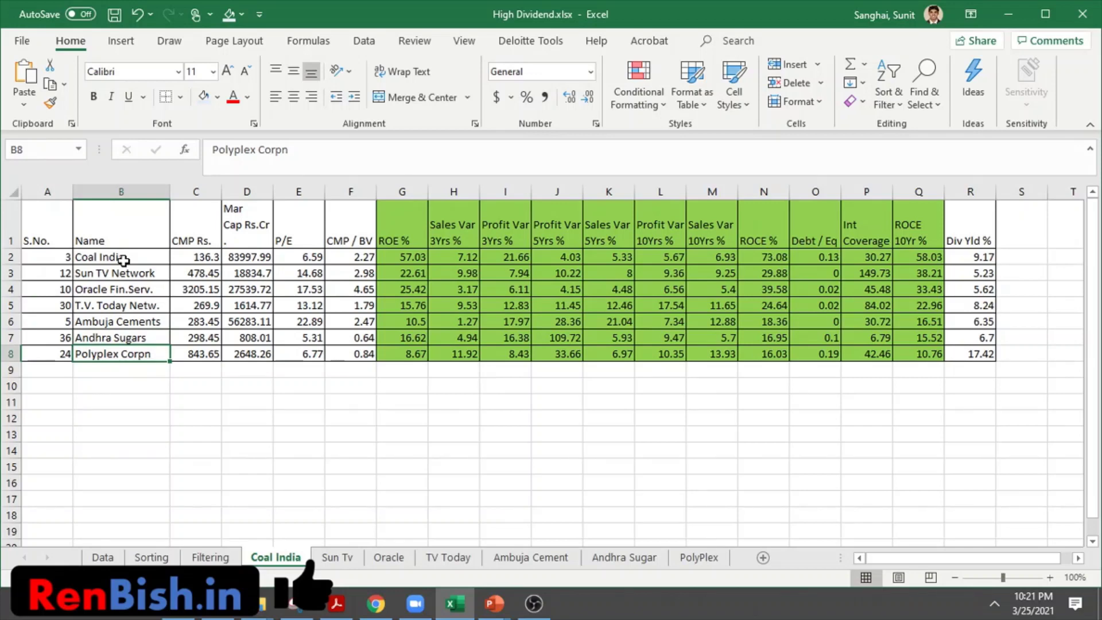
Examine the ROE % column header and the Div Yld % values of Oracle Fin.Serv. and Polyplex Corpn
click(409, 236)
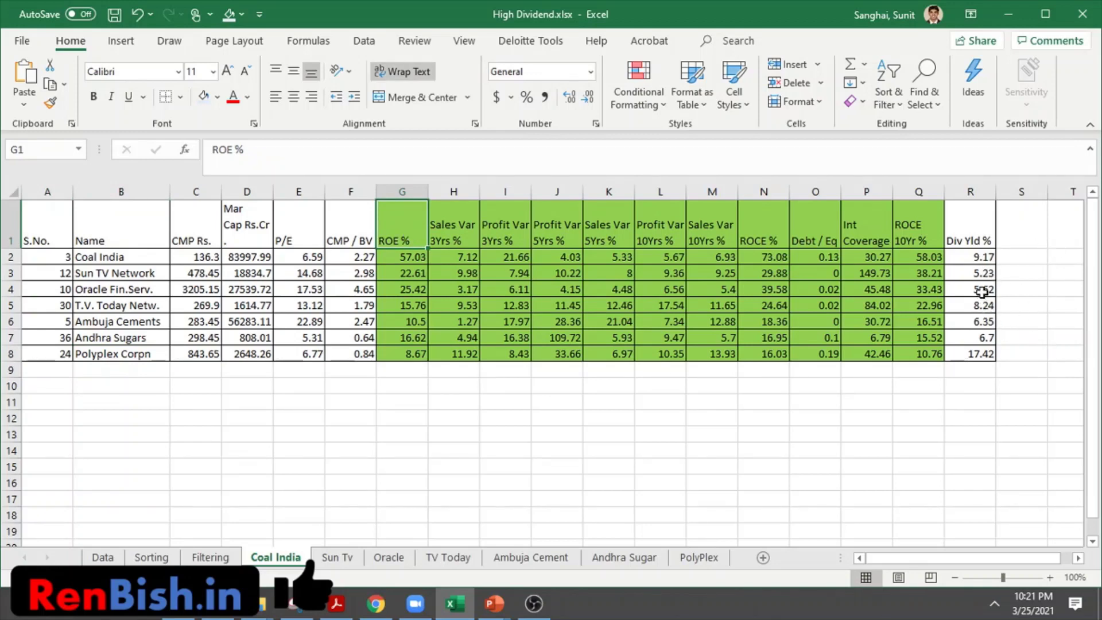
click(982, 289)
click(982, 354)
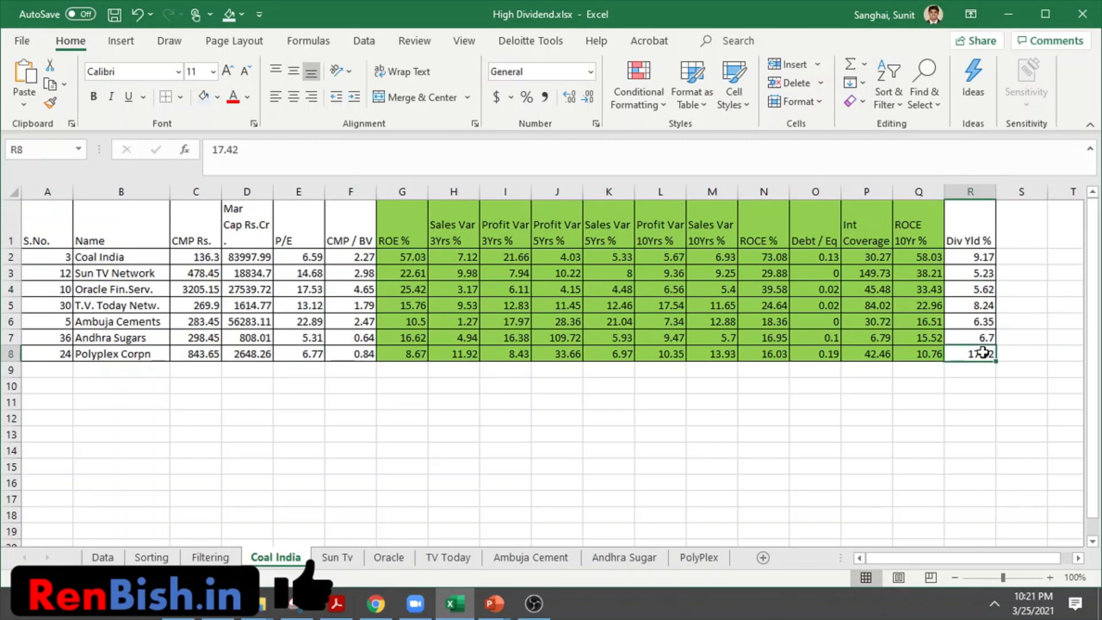
Examine Coal India's five- and ten-year profit and sales variation figures in the highlighted row
click(350, 436)
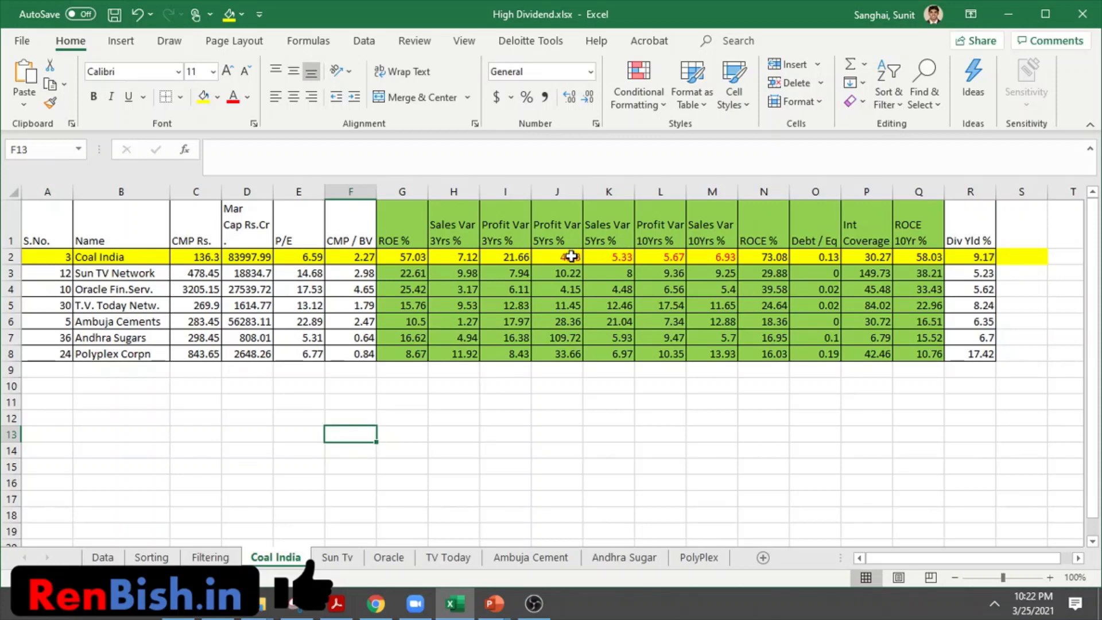
drag(565, 261, 697, 257)
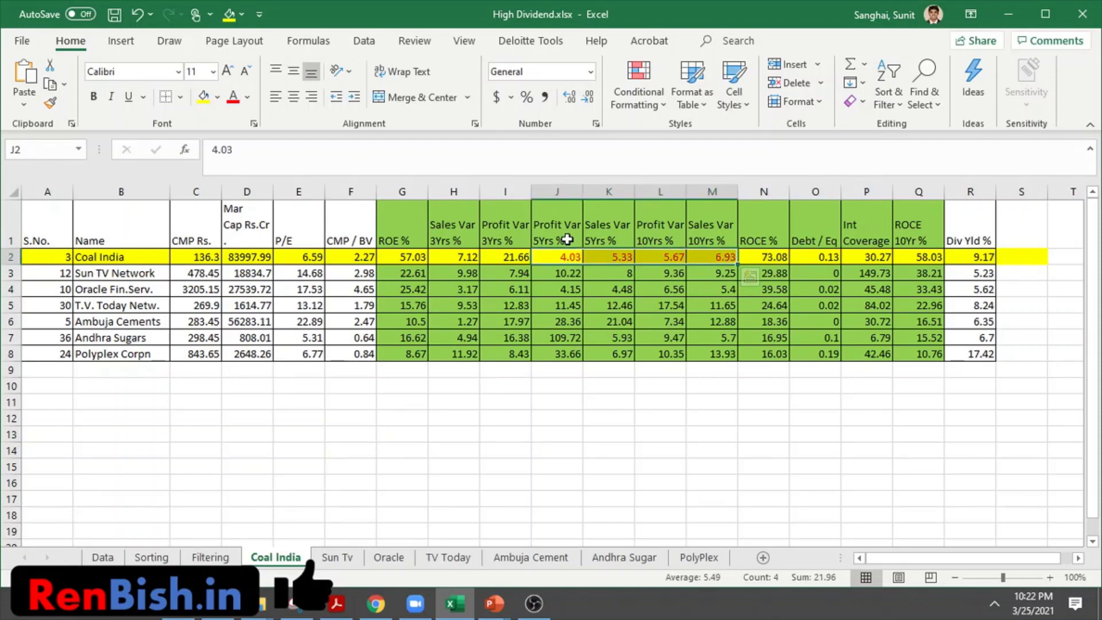
click(595, 407)
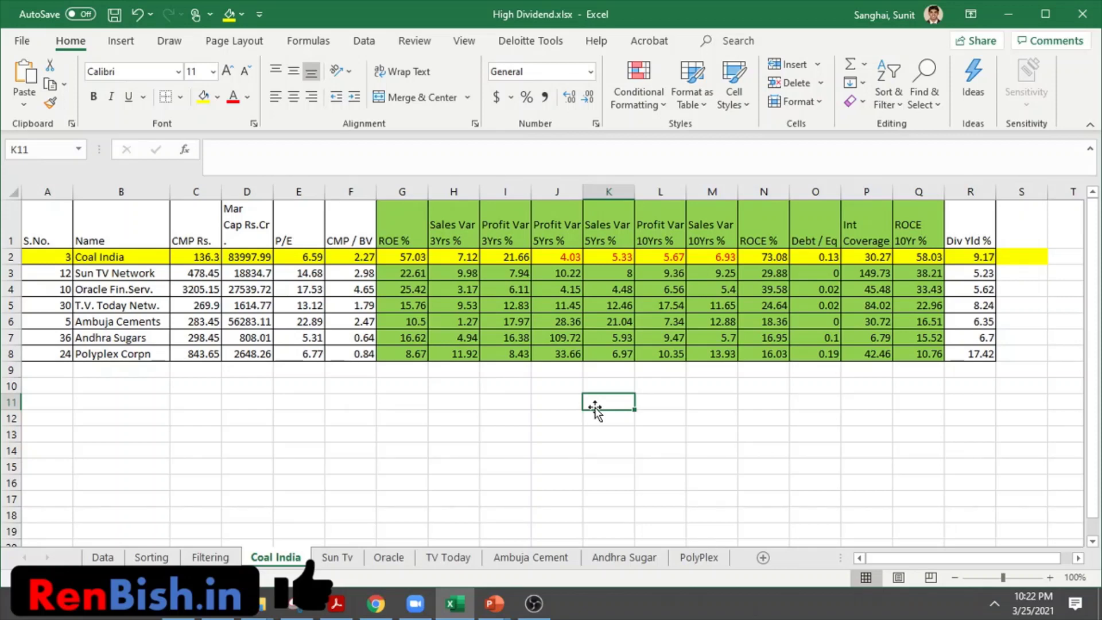
On the Sun Tv sheet, examine Sun TV Network's three-year profit variation, five-year sales variation and market cap
click(343, 559)
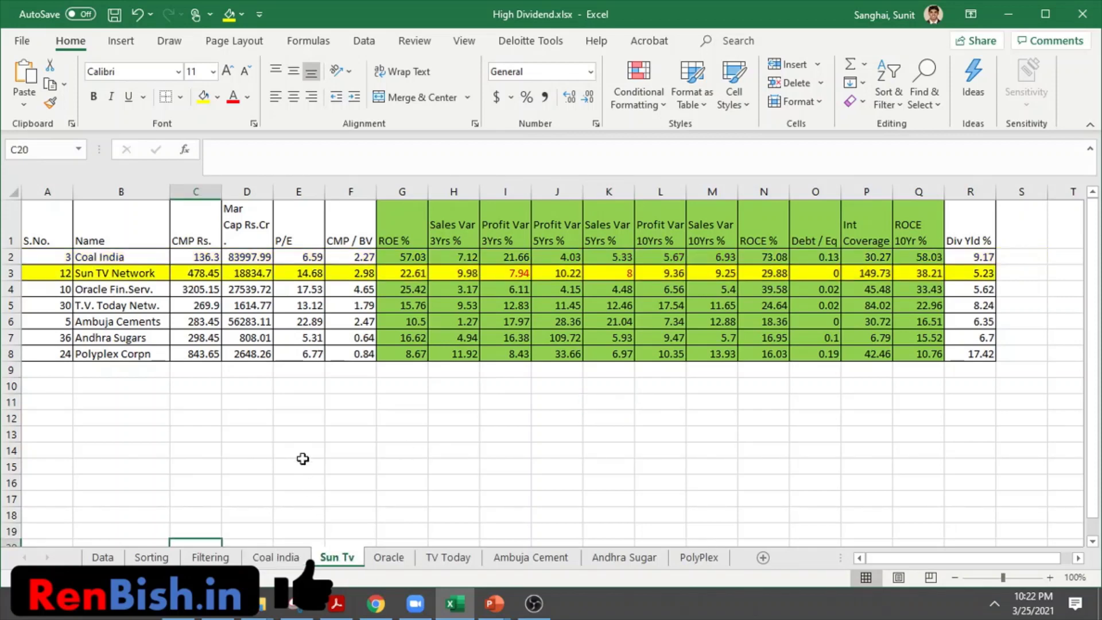
click(512, 285)
click(510, 275)
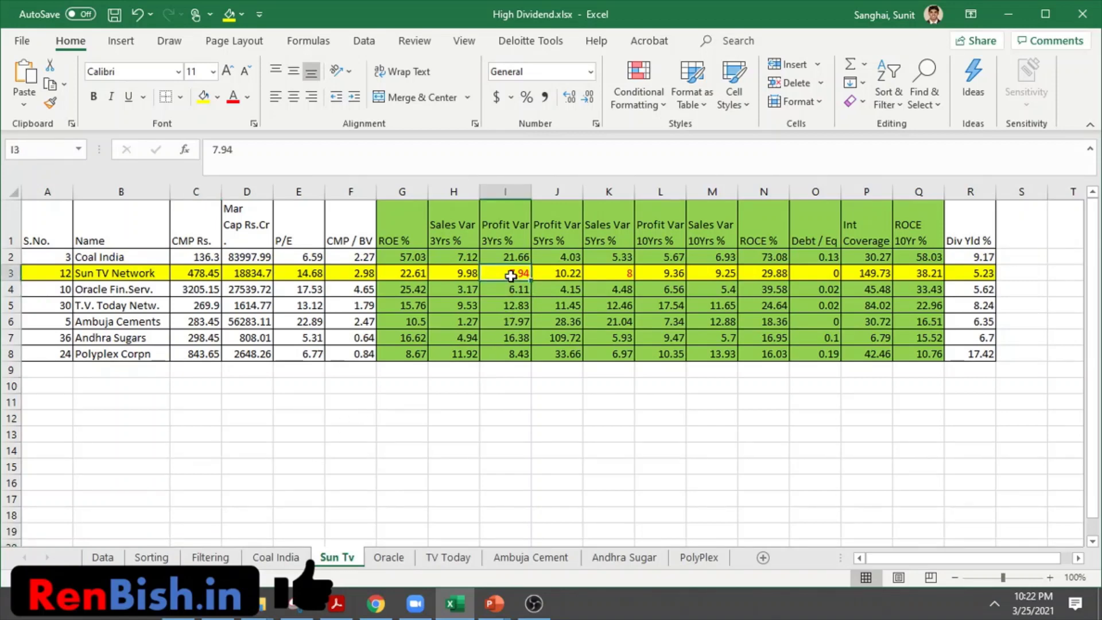
click(618, 272)
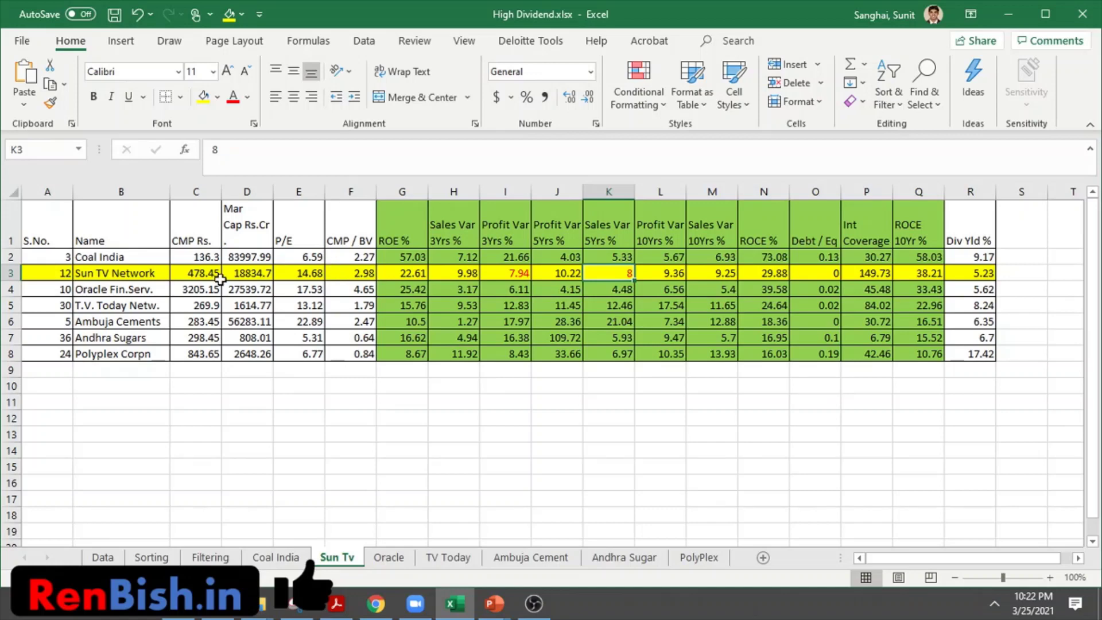
click(150, 273)
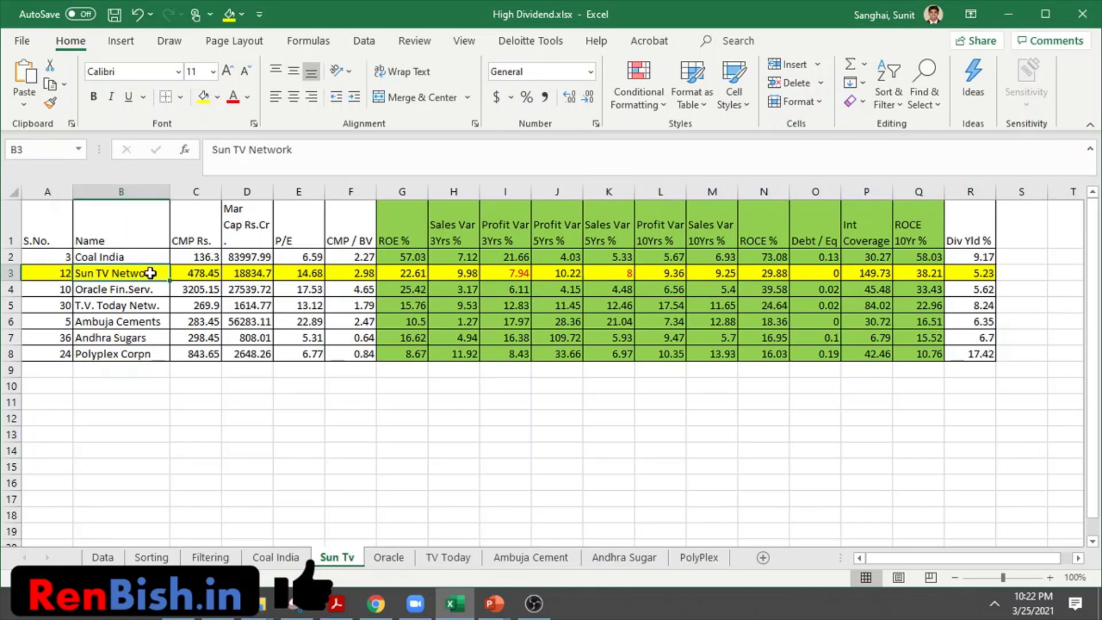
click(268, 272)
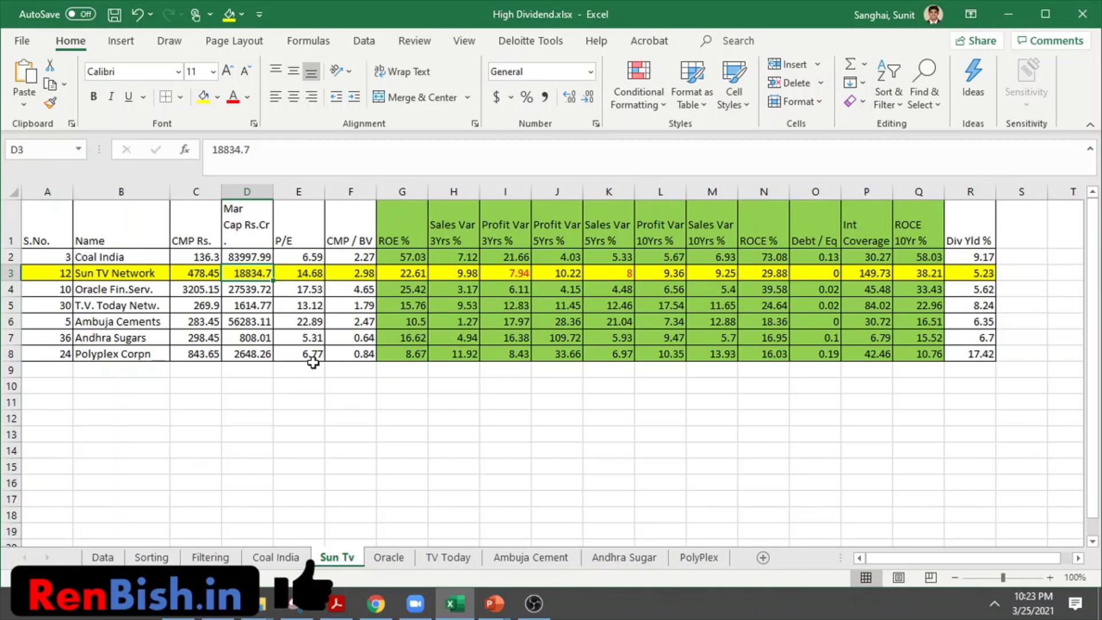
On the Oracle sheet, examine Oracle Fin.Serv.'s three-year sales variation in the highlighted row
key(ctrl+Page_Down)
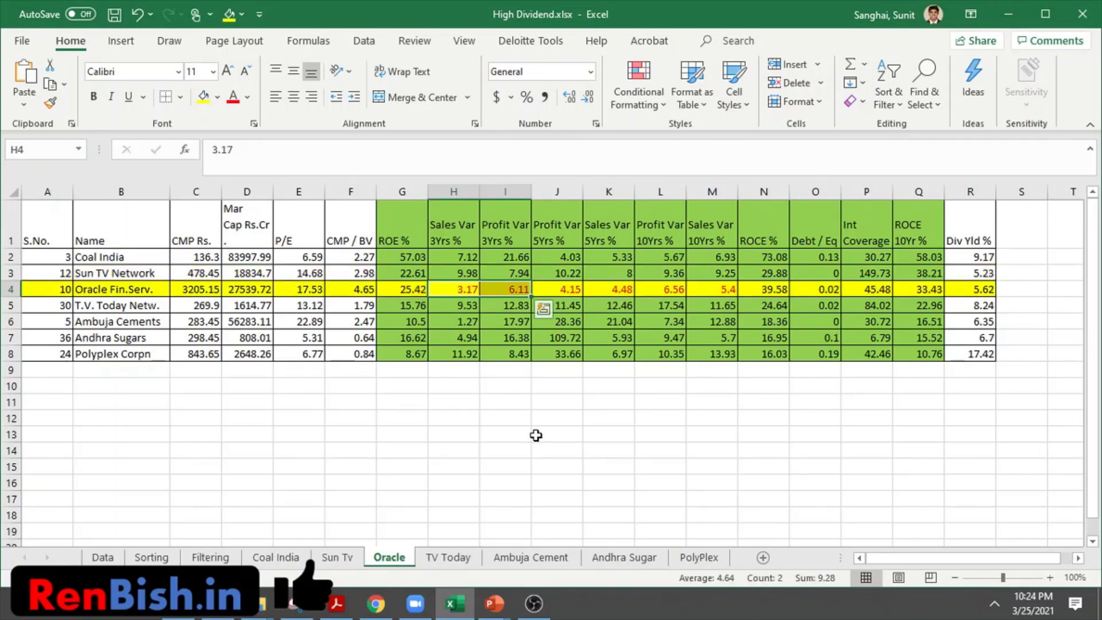
click(522, 402)
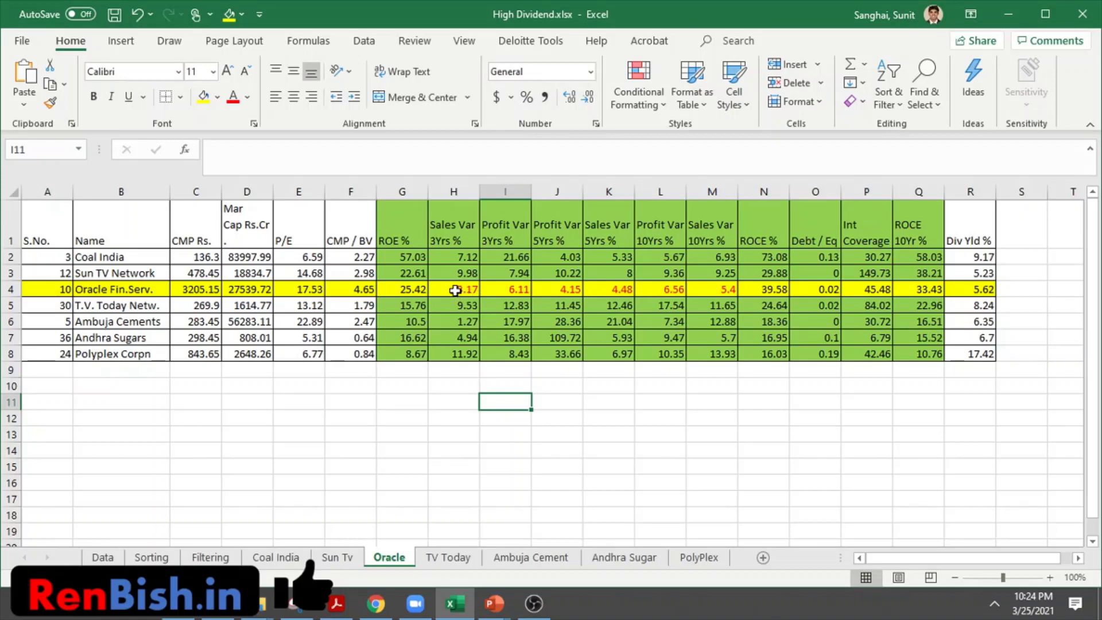
mouse_move(455, 291)
mouse_down()
mouse_move(728, 291)
mouse_move(554, 277)
mouse_move(628, 296)
mouse_move(721, 285)
mouse_move(458, 287)
mouse_up()
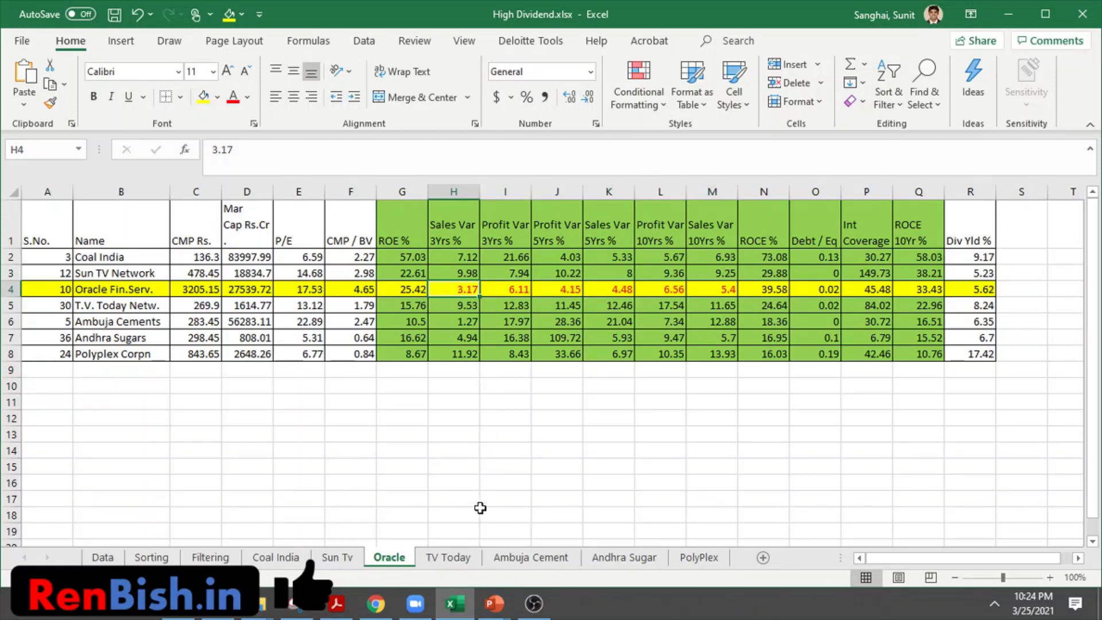
On the TV Today sheet, examine T.V. Today Netw.'s ratios from ROE % through Debt / Eq and its interest coverage
click(446, 564)
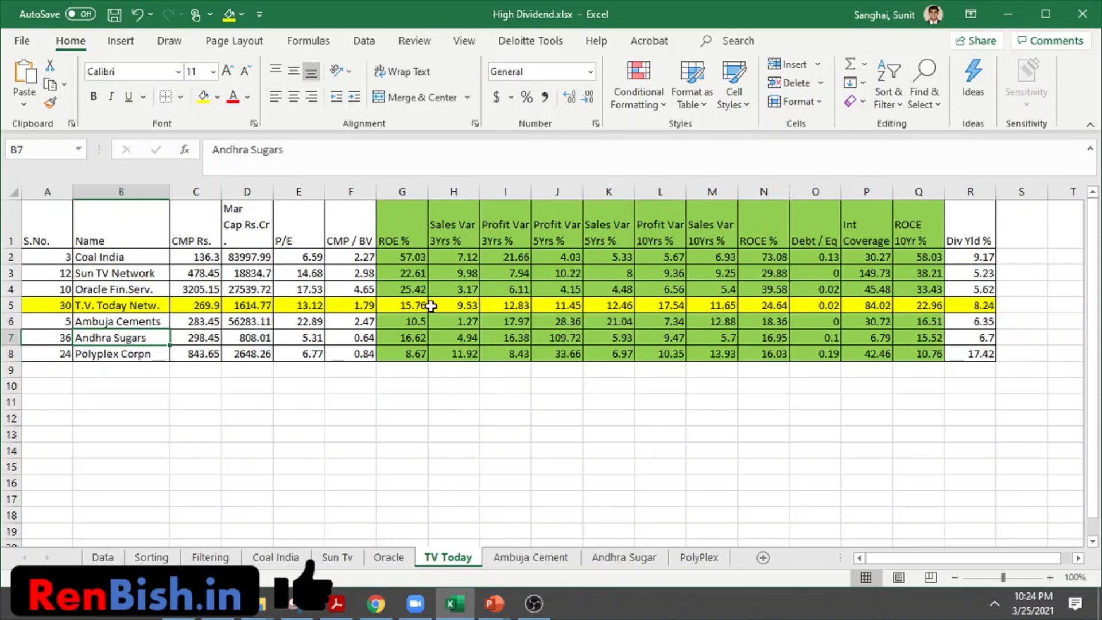
drag(410, 306, 810, 304)
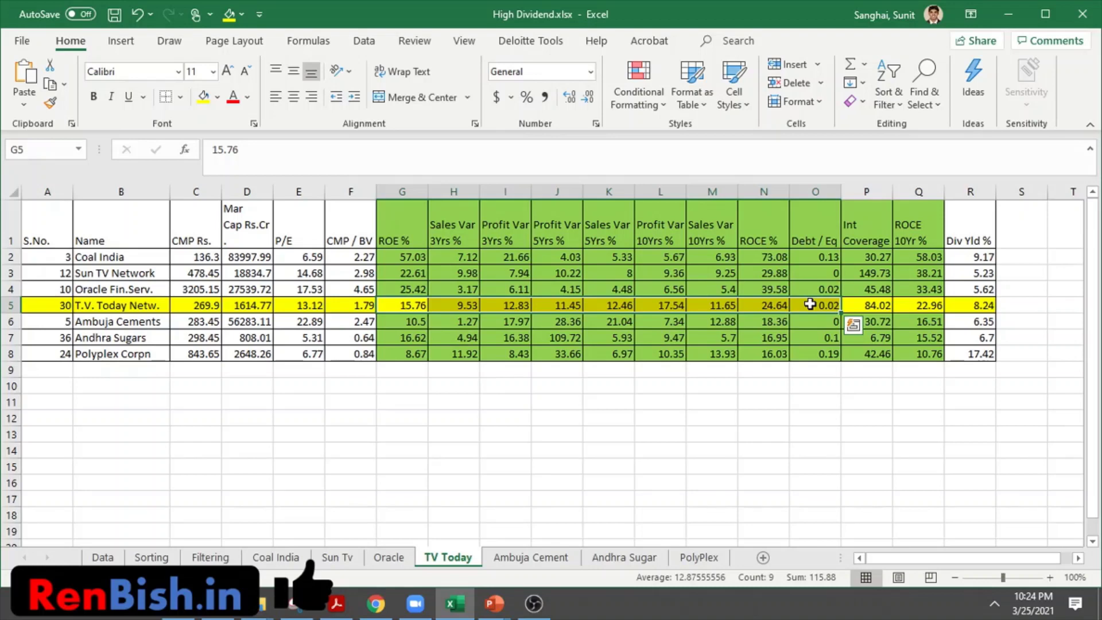
click(859, 307)
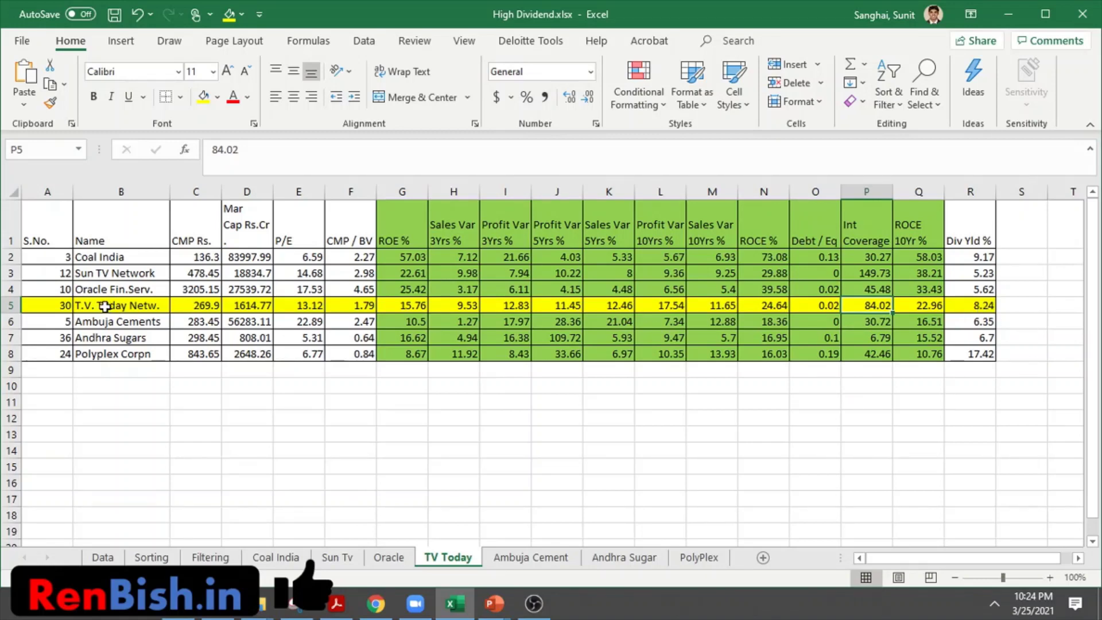
On the Ambuja Cement sheet, examine Ambuja Cements' three-year sales variation, ten-year profit variation and ROE %
click(525, 558)
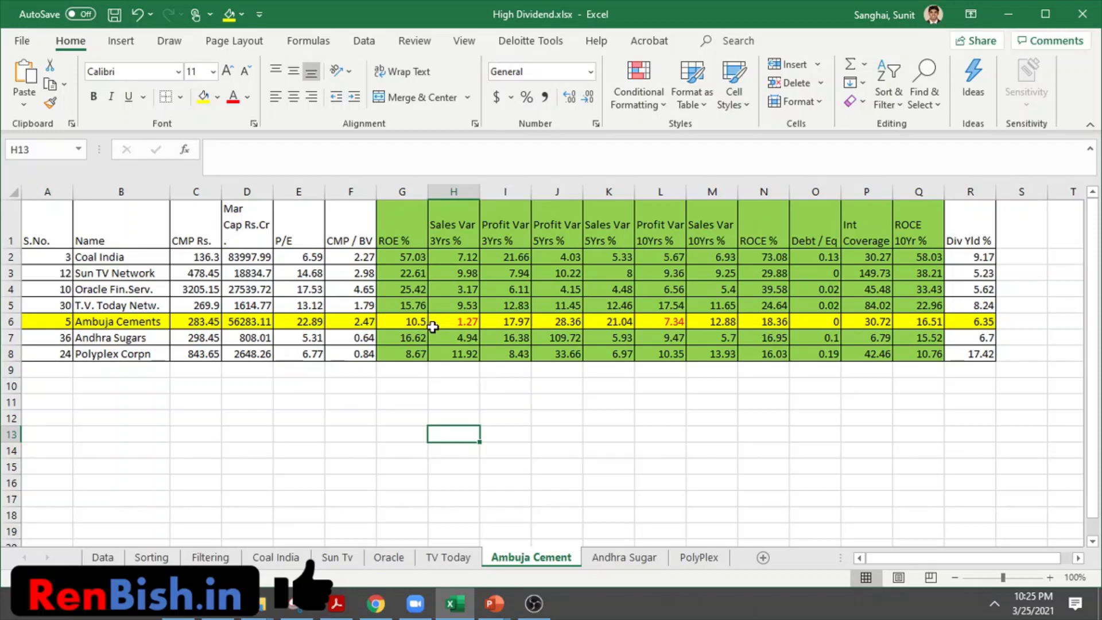
click(464, 324)
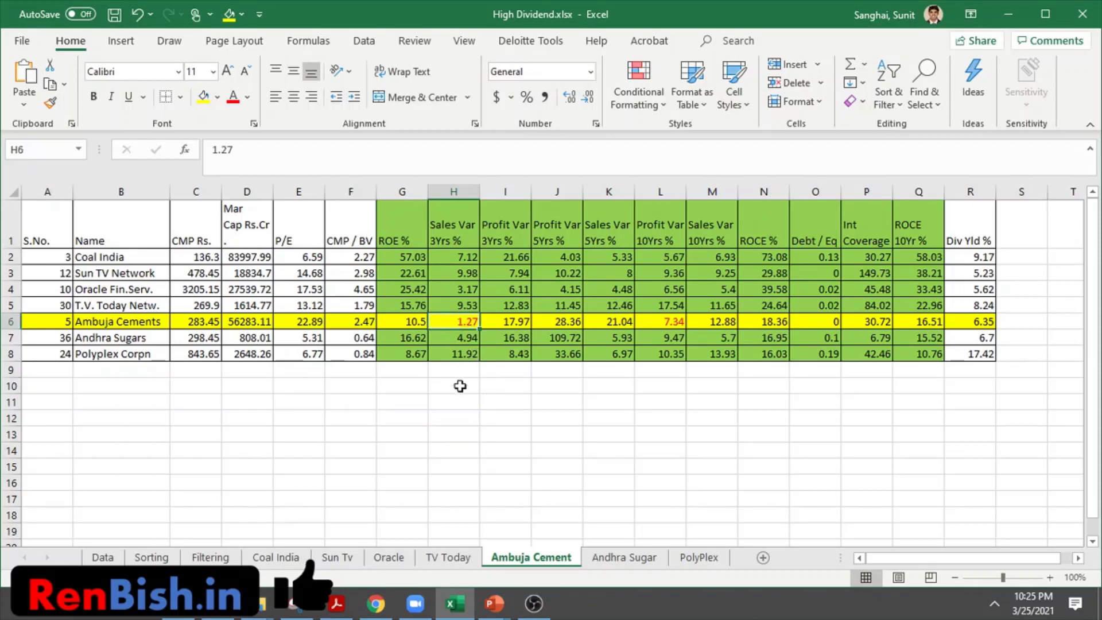
click(662, 324)
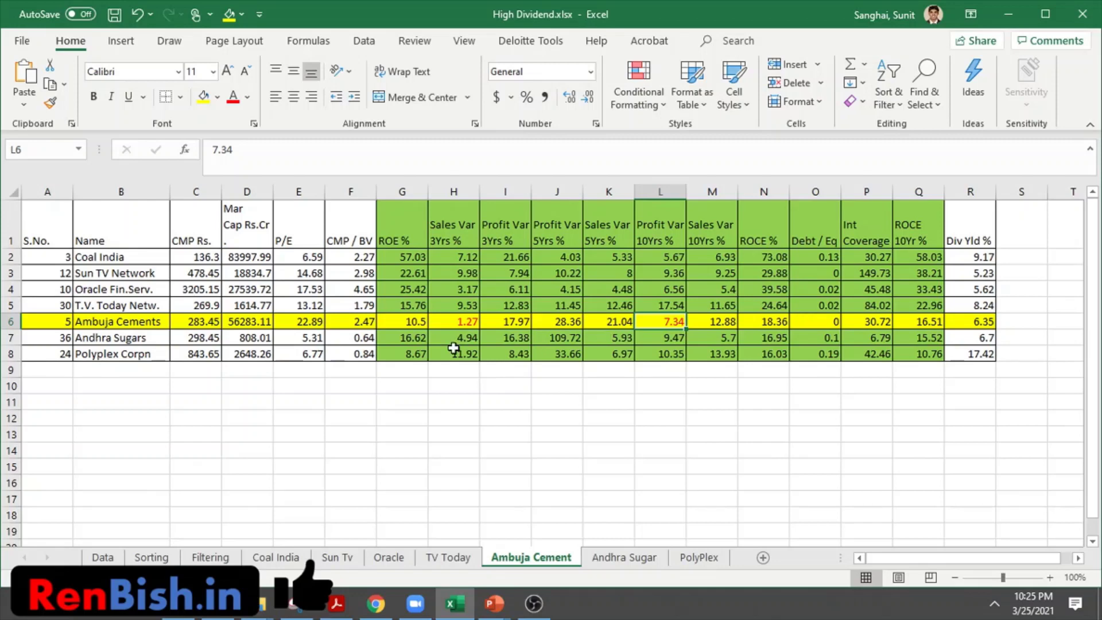
click(386, 323)
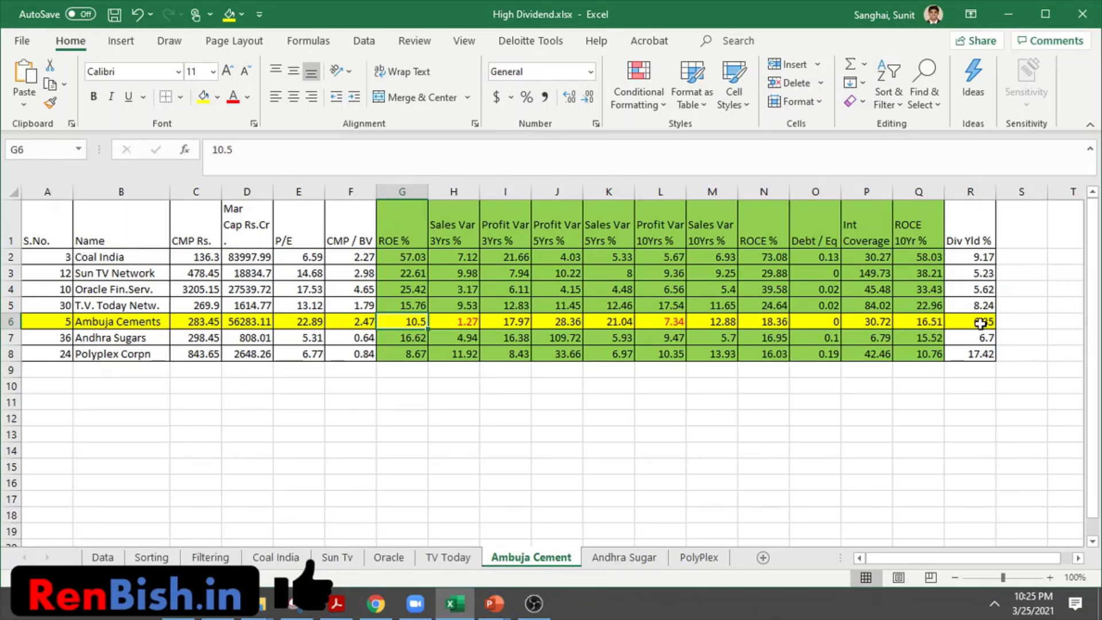
On the Andhra Sugar sheet, examine Andhra Sugars' three-, five- and ten-year sales and profit variation figures
key(ctrl+Page_Down)
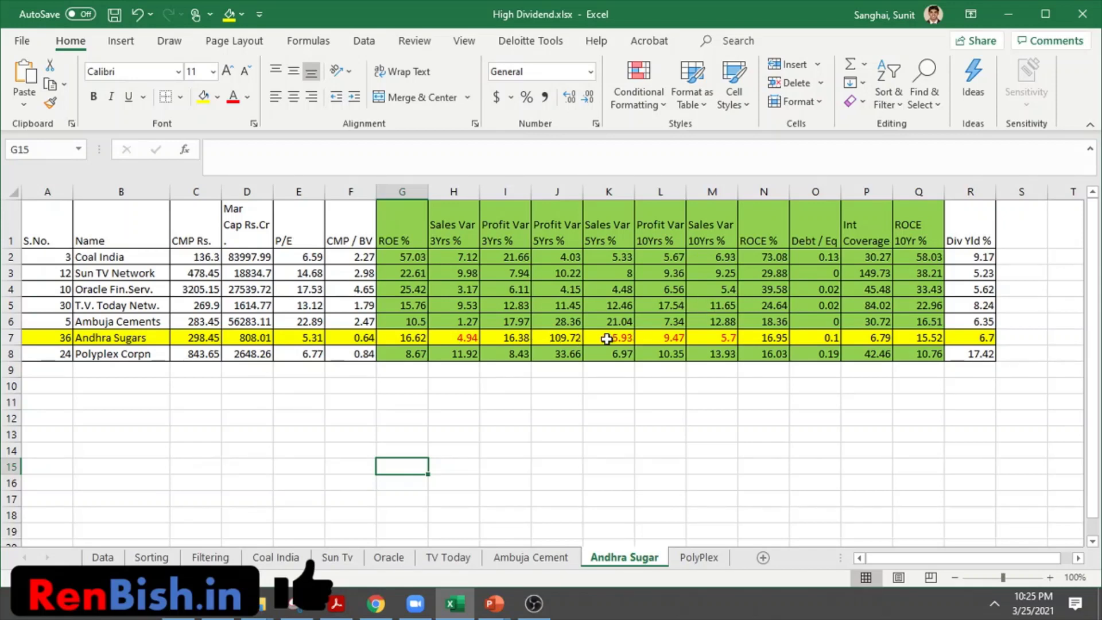
drag(714, 340, 467, 339)
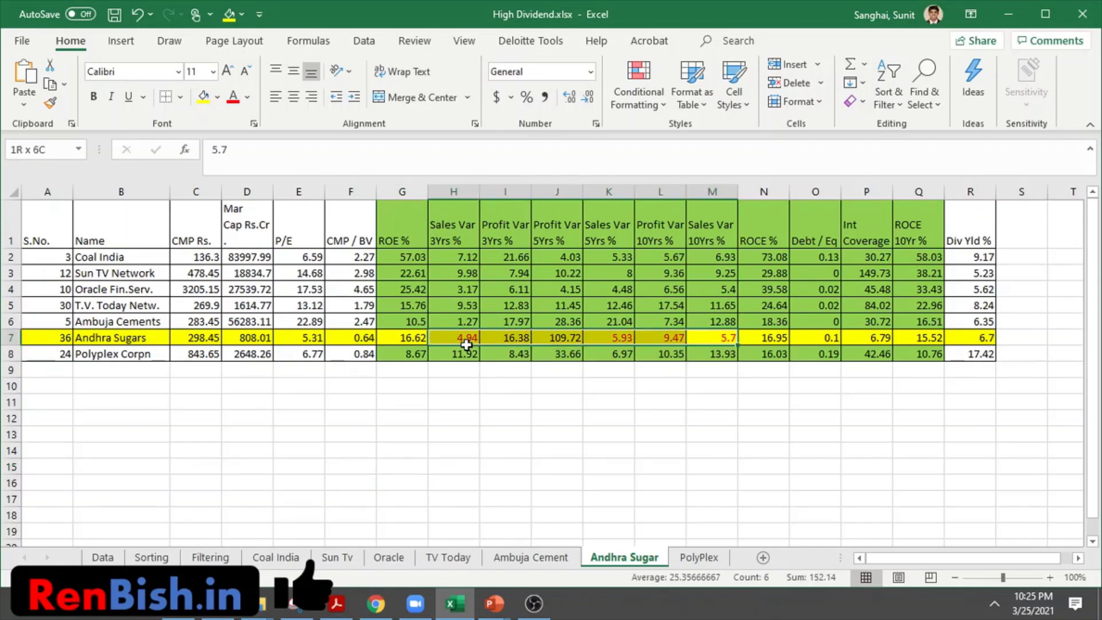
click(586, 457)
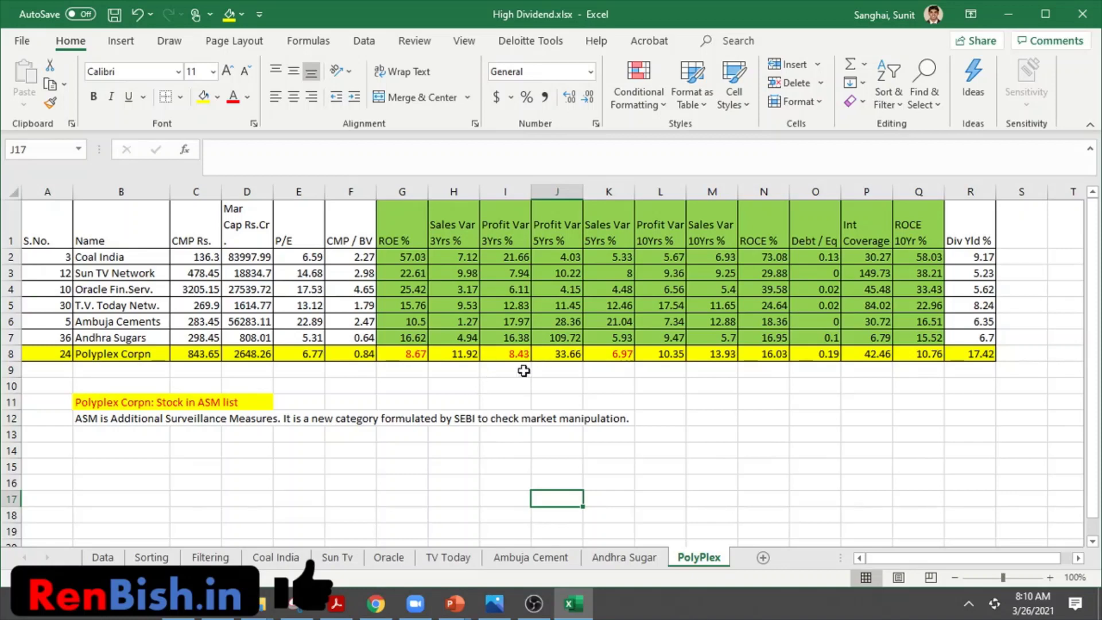
On the PolyPlex sheet, examine Polyplex Corpn's ROE %, five-year sales variation and three-year profit variation
click(411, 354)
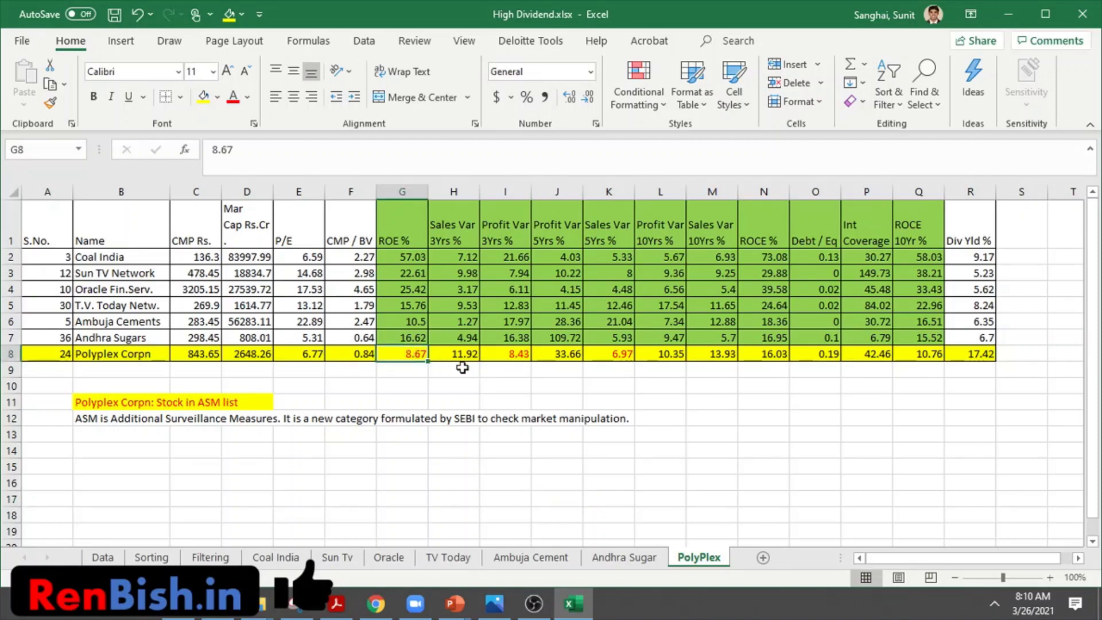
click(624, 354)
click(501, 355)
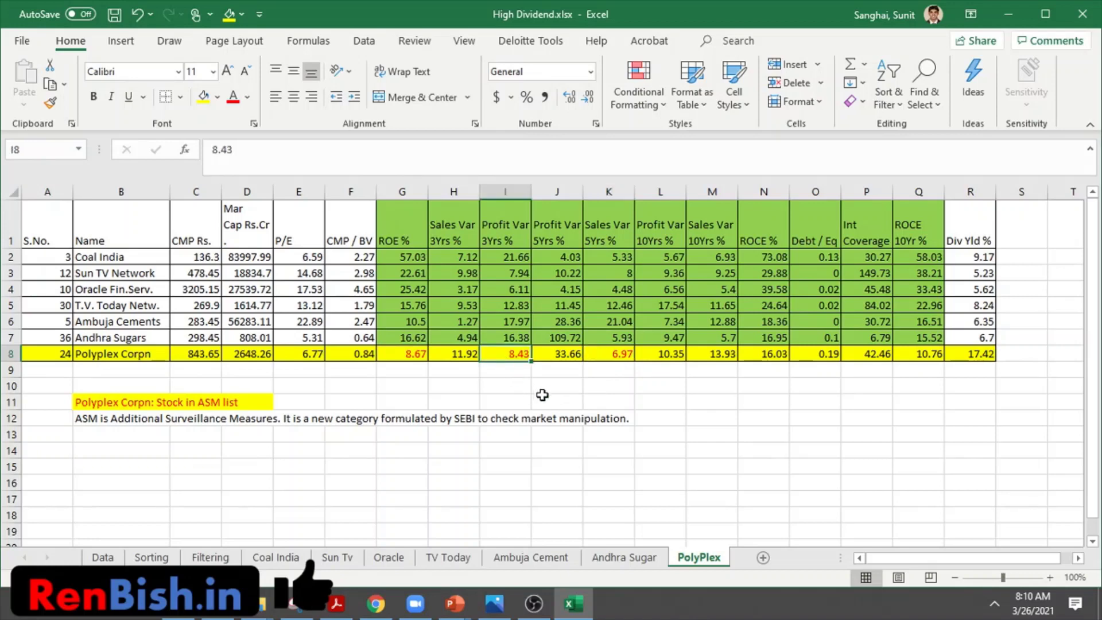